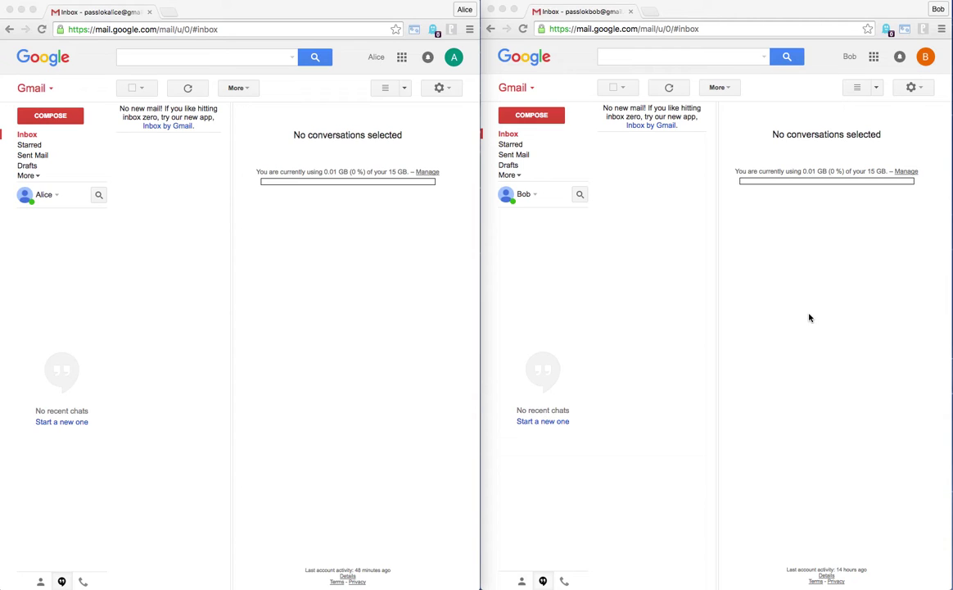
Bring the left browser window to the front.
{"action": "left_click", "coordinate": [381, 10]}
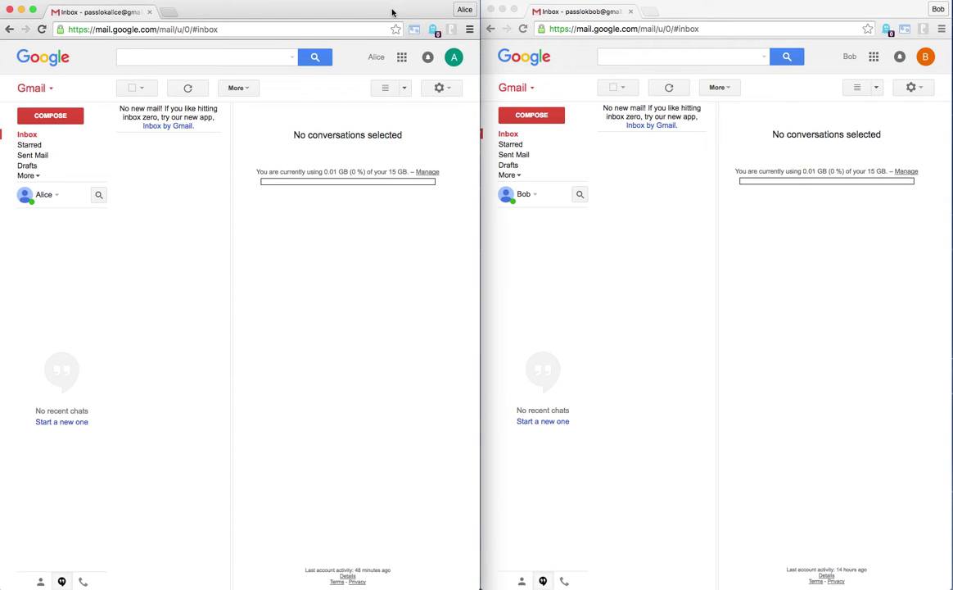
{"action": "left_click", "coordinate": [772, 12]}
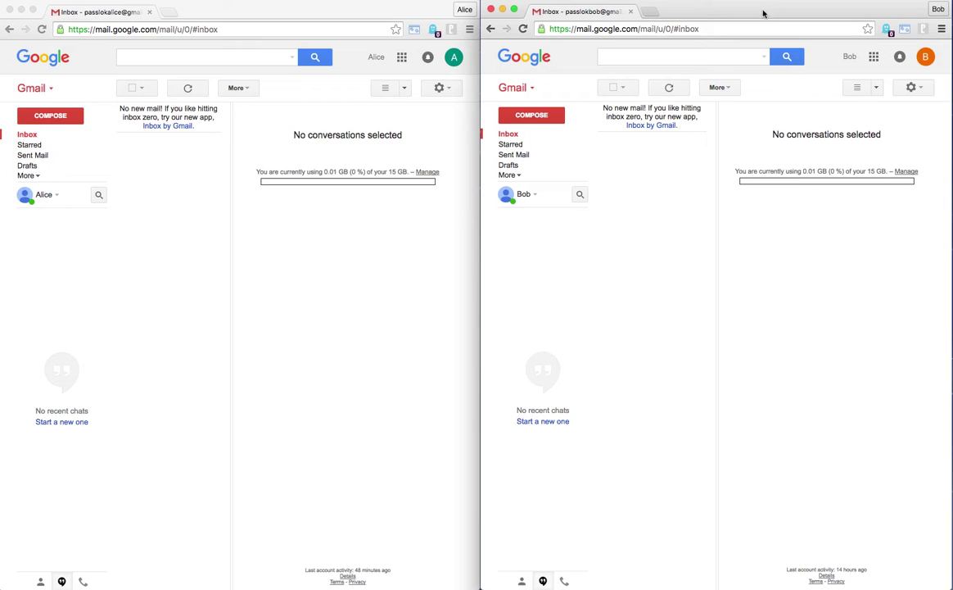
{"action": "left_click", "coordinate": [380, 13]}
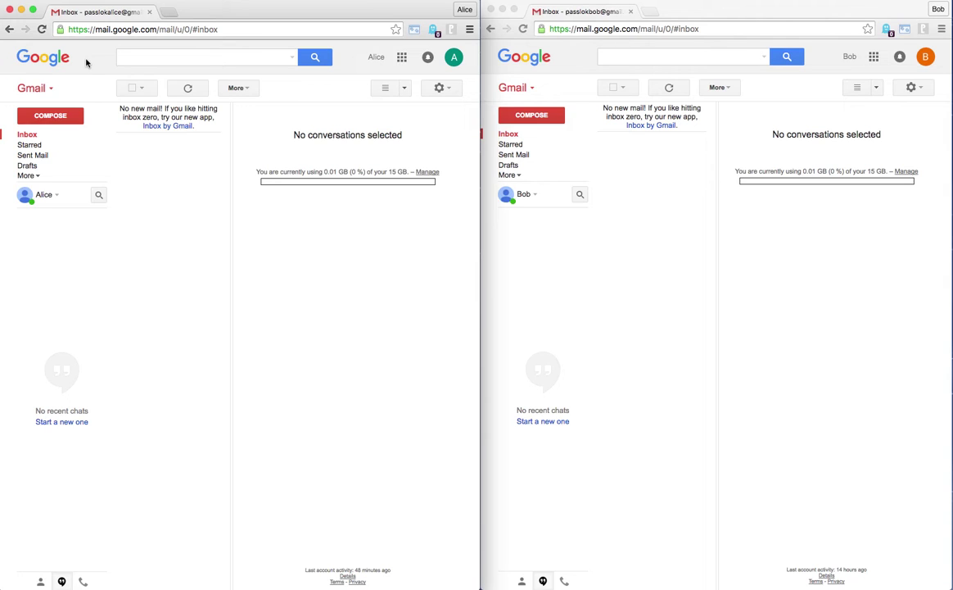
Load passlok.com in a new tab and open its PassLok for Email Chrome extension store page.
{"action": "left_click", "coordinate": [167, 12]}
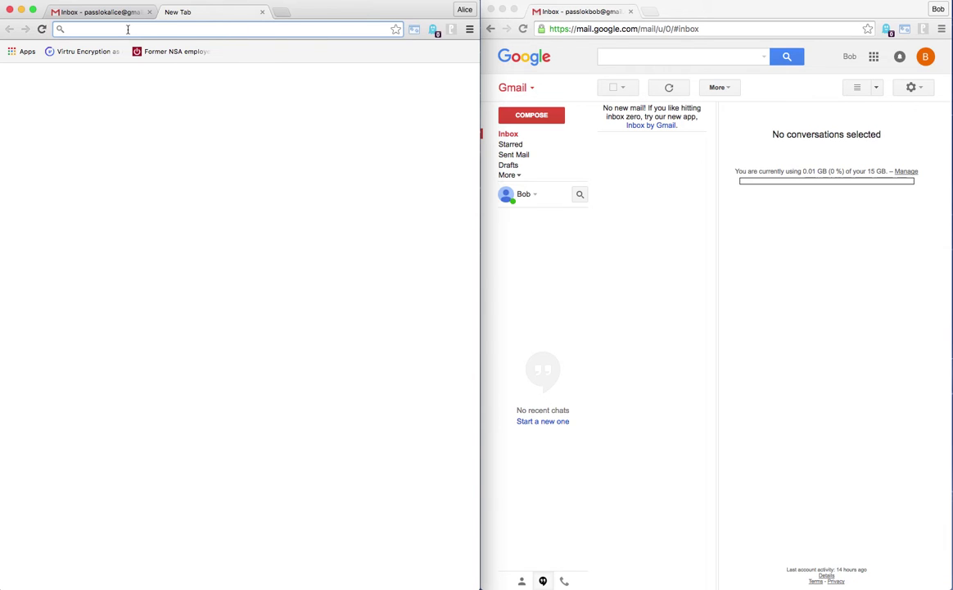
{"action": "type", "text": "passlok."}
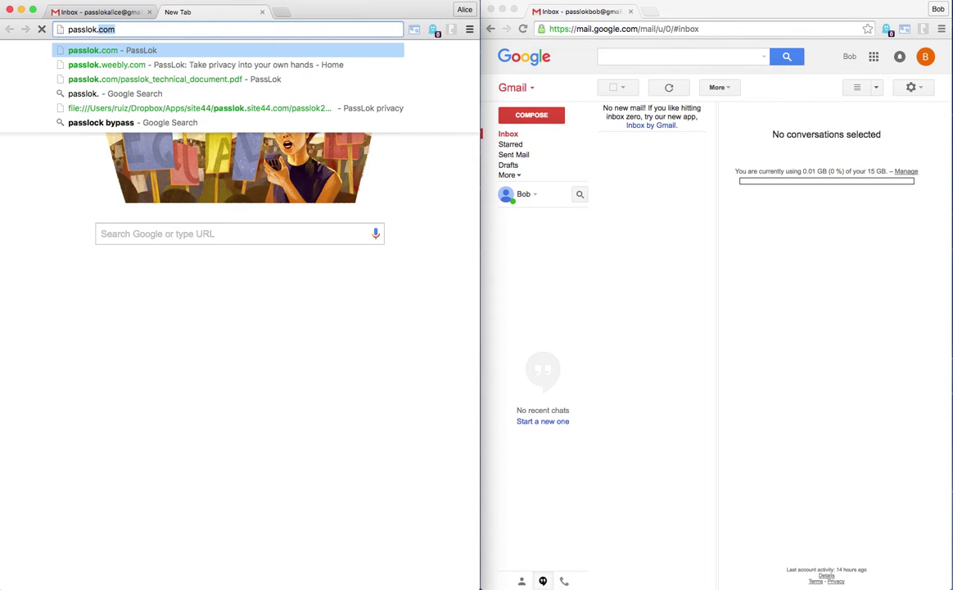
{"action": "type", "text": "com"}
{"action": "key", "text": "Return"}
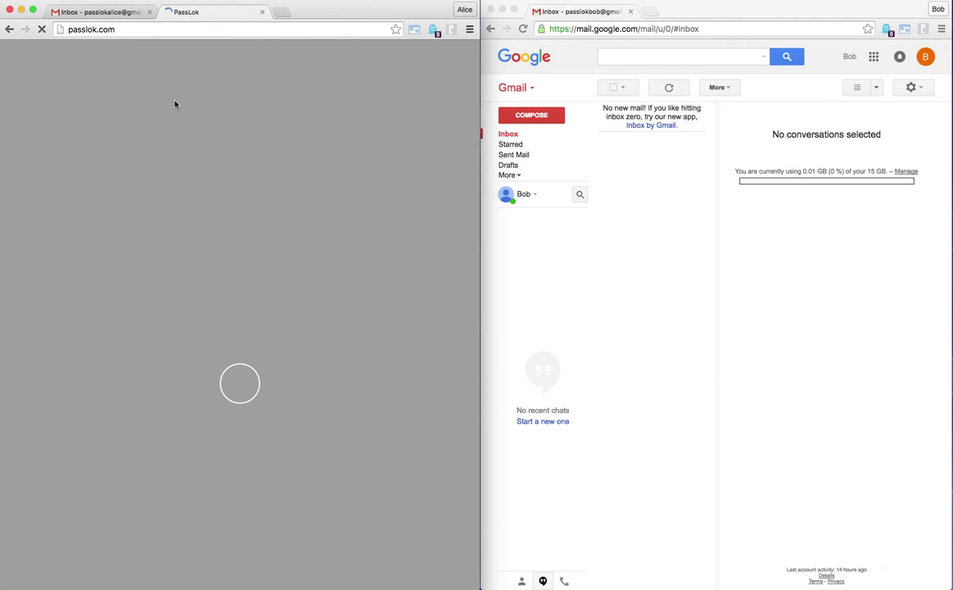
{"action": "scroll", "coordinate": [168, 139], "scroll_direction": "down", "scroll_amount": 5}
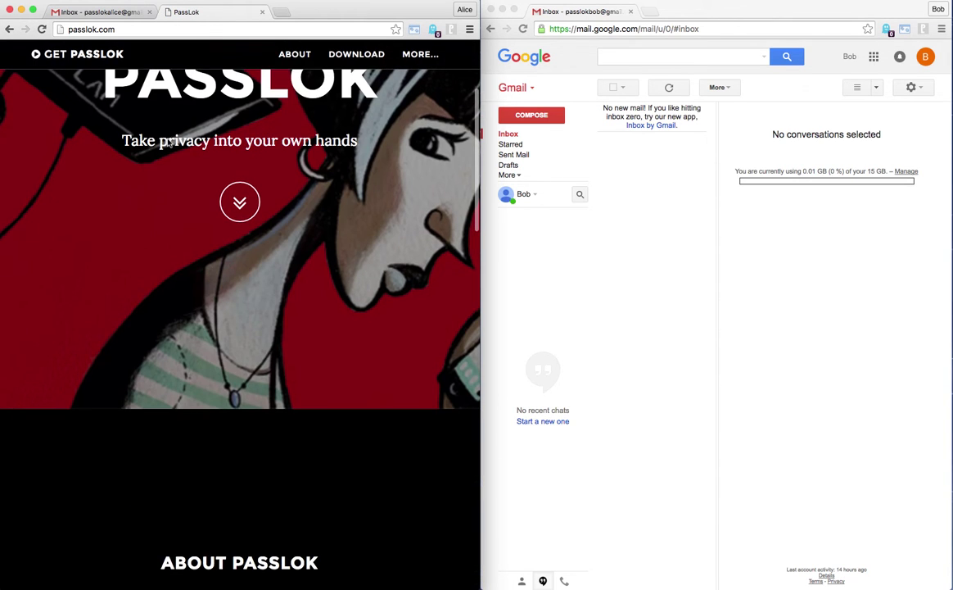
{"action": "left_click", "coordinate": [370, 56]}
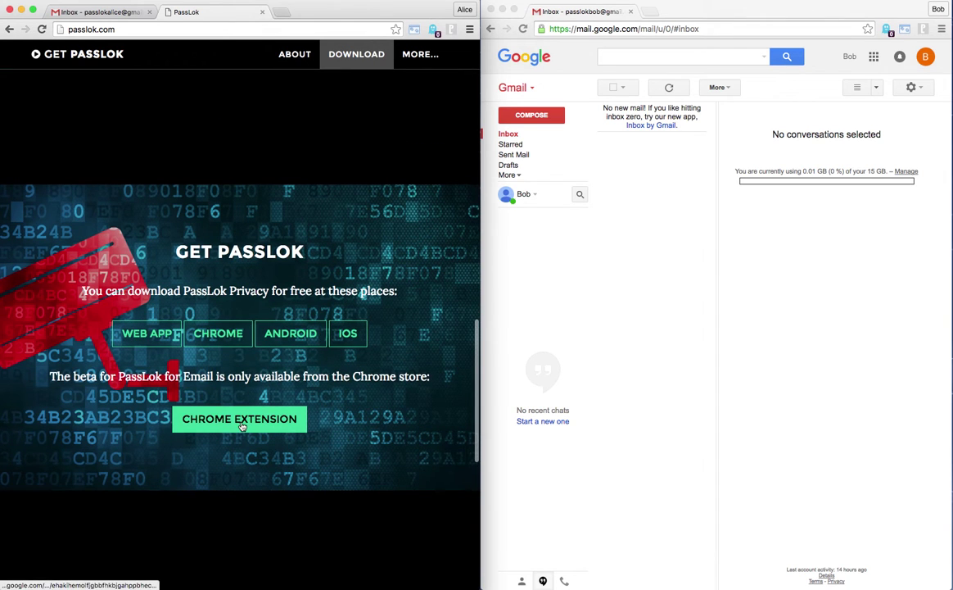
{"action": "left_click", "coordinate": [243, 422]}
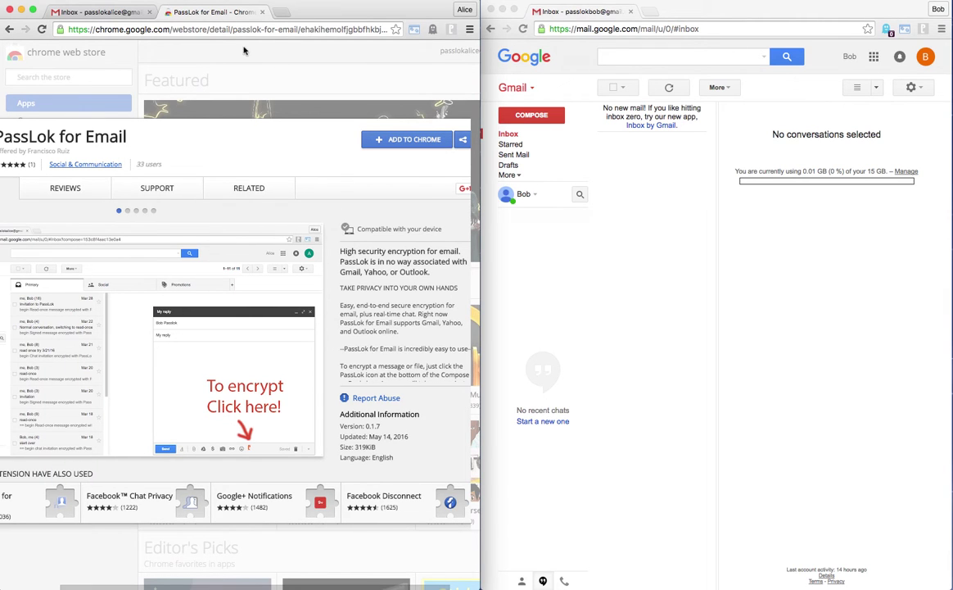
Close the Chrome Web Store tab to get back to the Gmail inbox.
{"action": "left_click", "coordinate": [262, 12]}
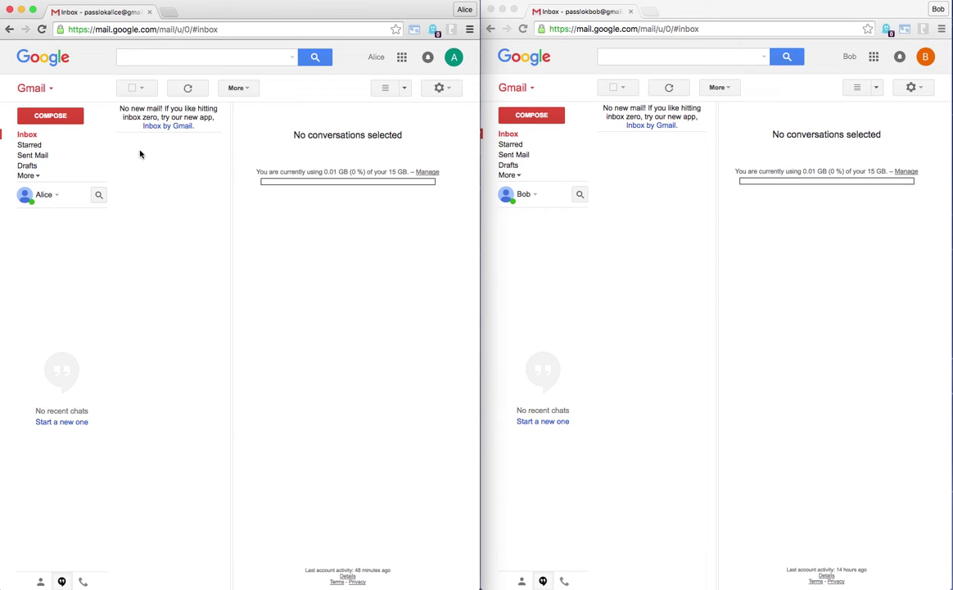
Compose an email to the suggested 'bob' contact with subject 'Check out PassLok'.
{"action": "left_click", "coordinate": [61, 118]}
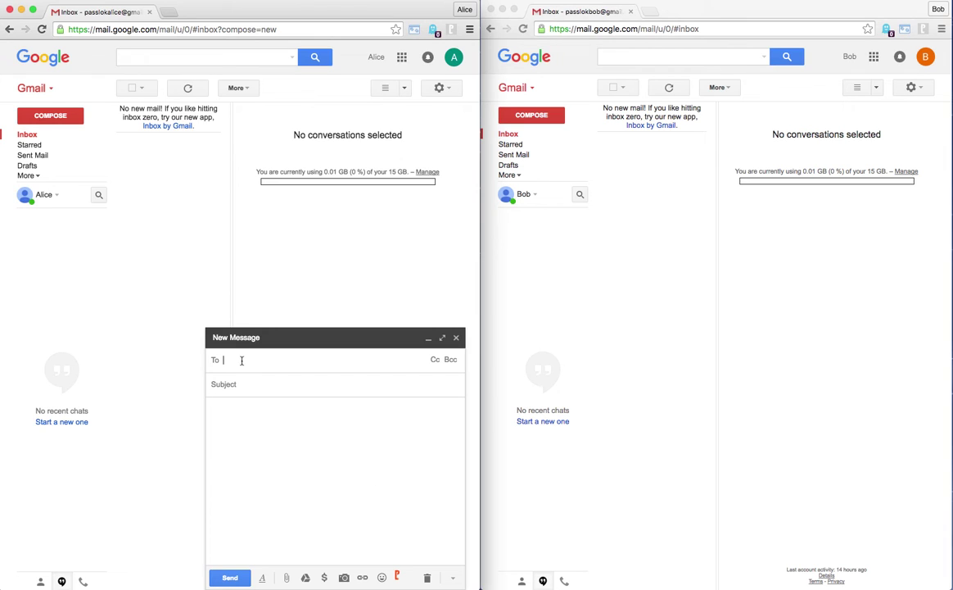
{"action": "left_click", "coordinate": [241, 360]}
{"action": "type", "text": "bob"}
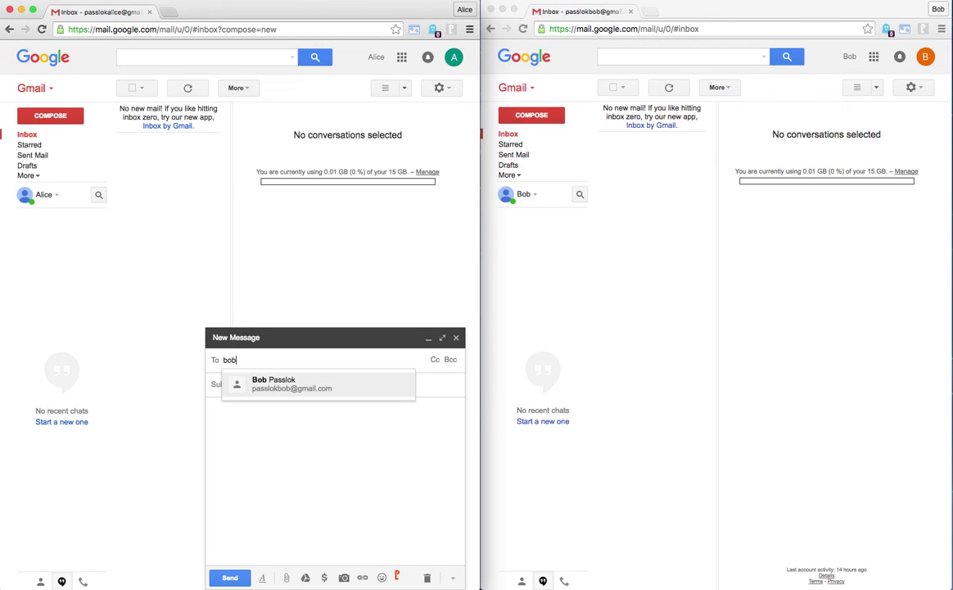
{"action": "left_click", "coordinate": [273, 383]}
{"action": "left_click", "coordinate": [238, 385]}
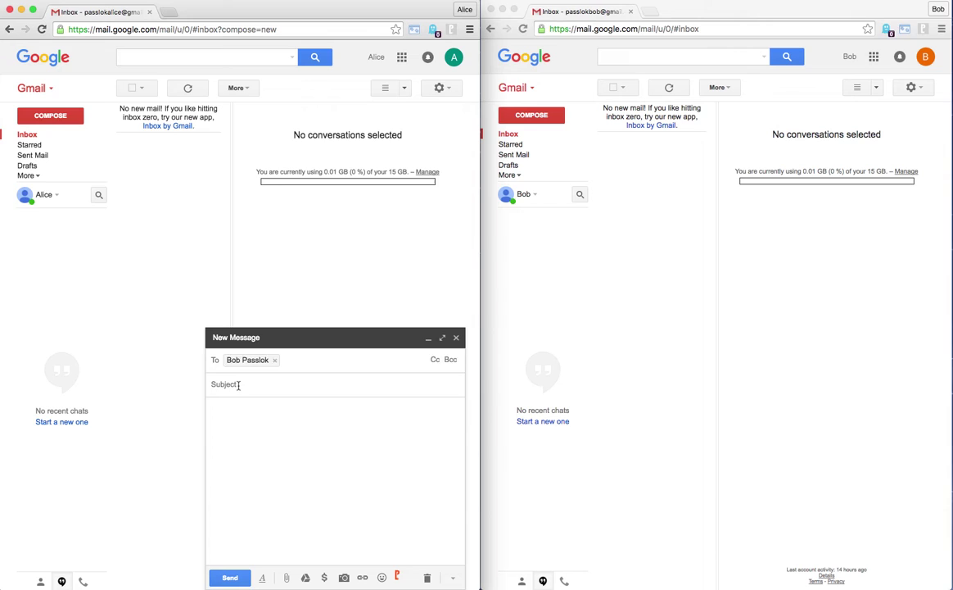
{"action": "type", "text": "C"}
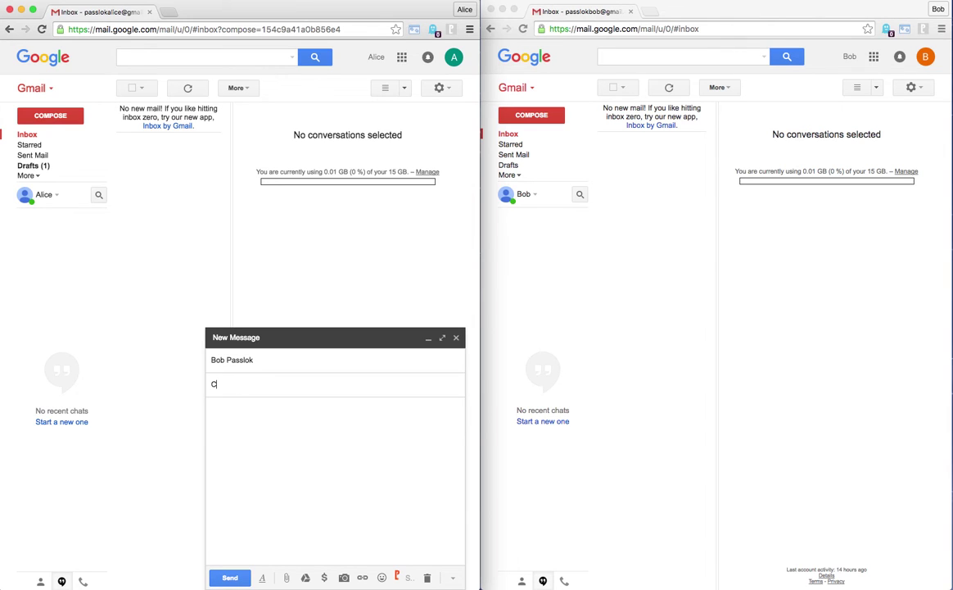
{"action": "type", "text": "heck pu"}
{"action": "type", "text": "t PassLok"}
{"action": "left_click", "coordinate": [294, 433]}
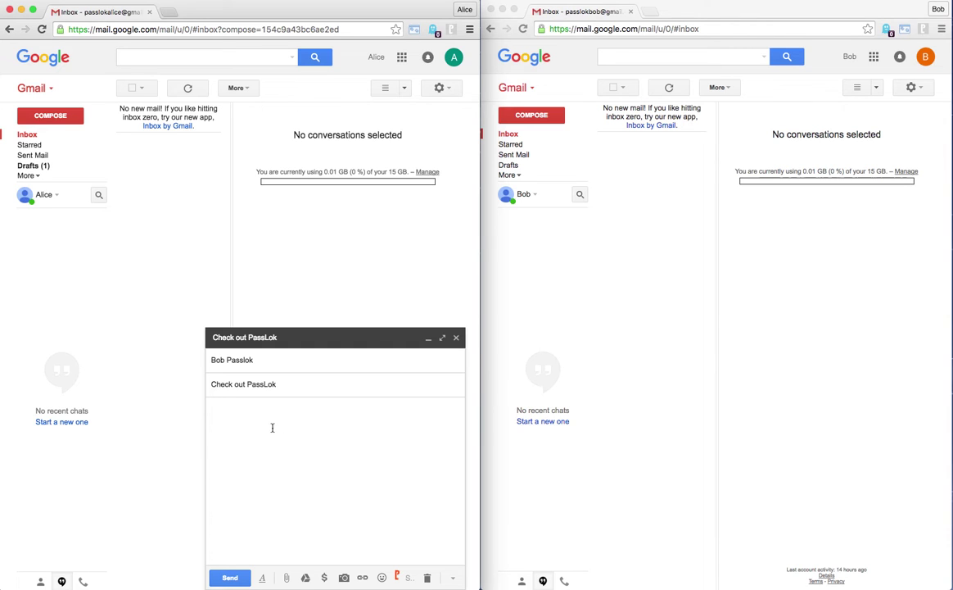
Start PassLok encryption on the draft and cycle through several suggested passwords.
{"action": "left_click", "coordinate": [398, 578]}
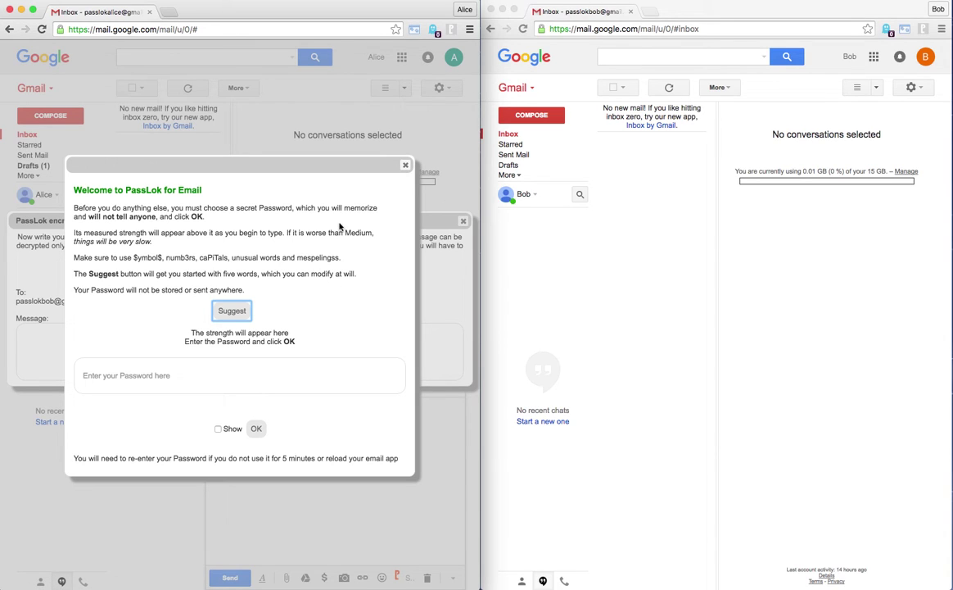
{"action": "left_click", "coordinate": [291, 381]}
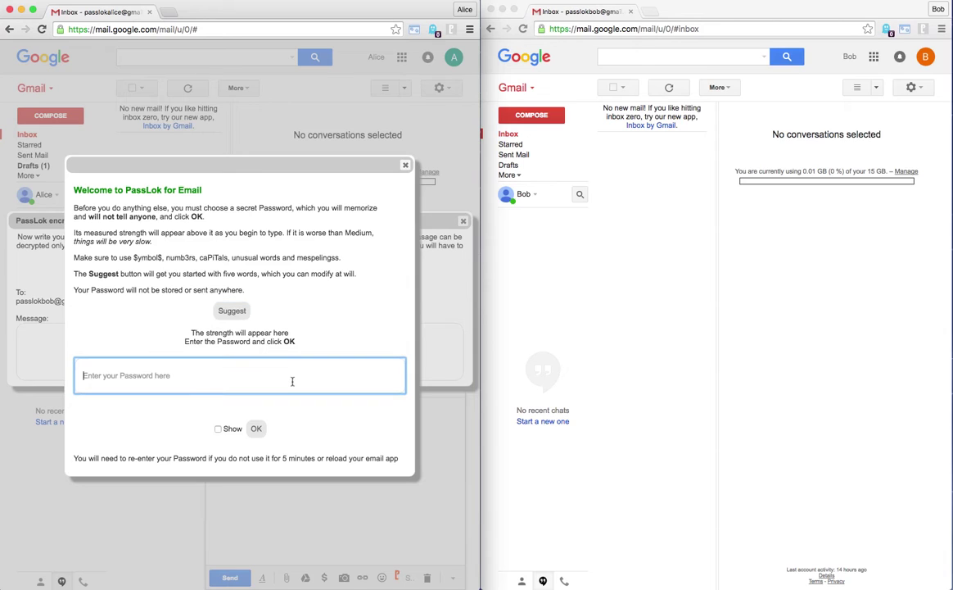
{"action": "left_click", "coordinate": [234, 312]}
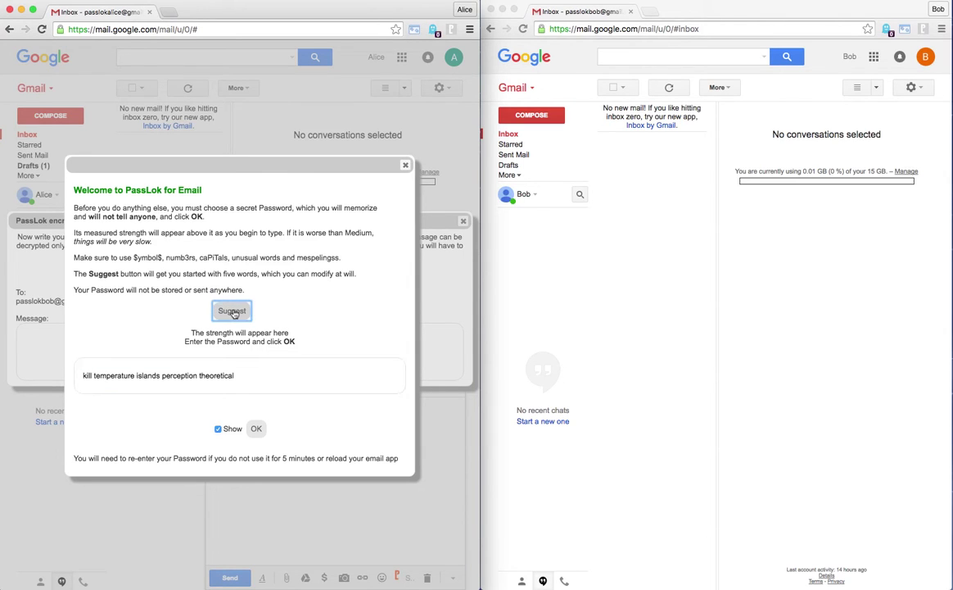
{"action": "left_click", "coordinate": [234, 313]}
{"action": "left_click", "coordinate": [234, 313]}
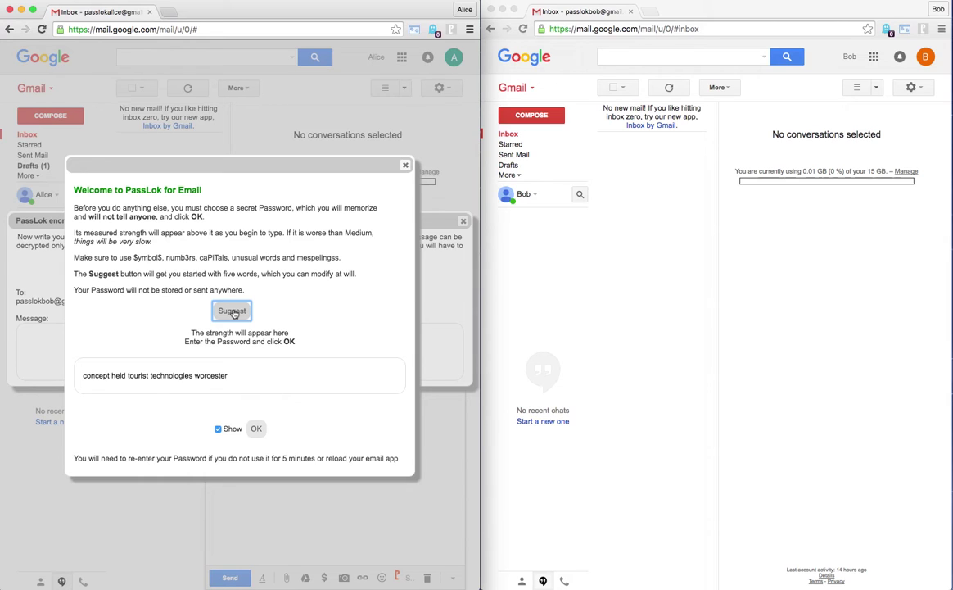
{"action": "left_click", "coordinate": [235, 313]}
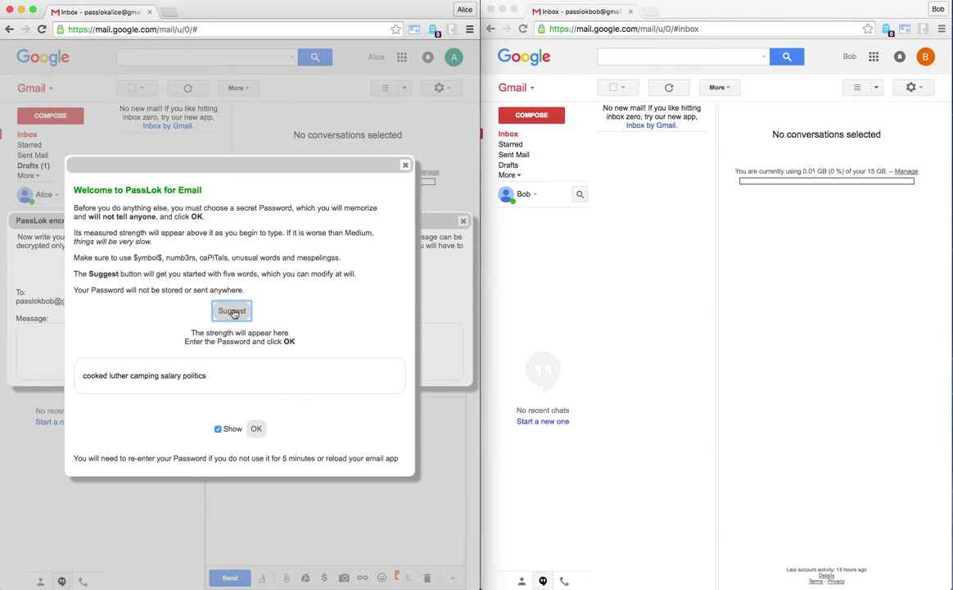
{"action": "left_click", "coordinate": [234, 313]}
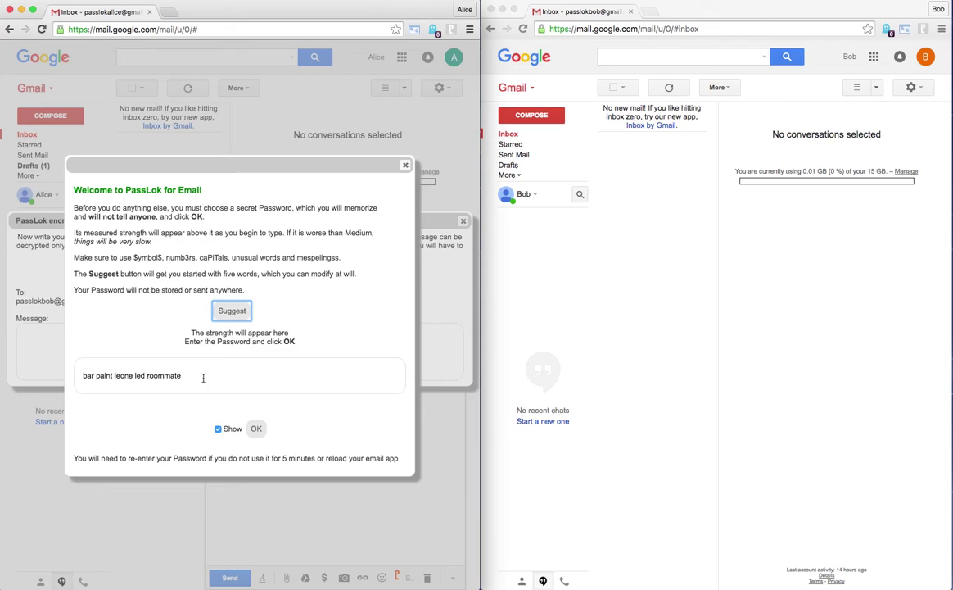
Replace the suggestion with a typed secret password, fixing typos until it rates Medium.
{"action": "left_click_drag", "start_coordinate": [203, 377], "coordinate": [64, 377]}
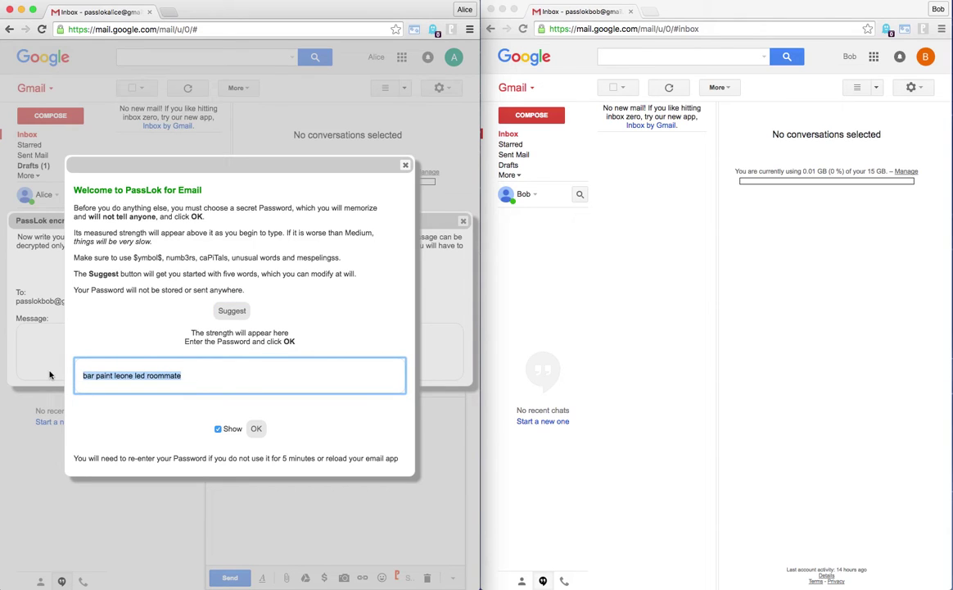
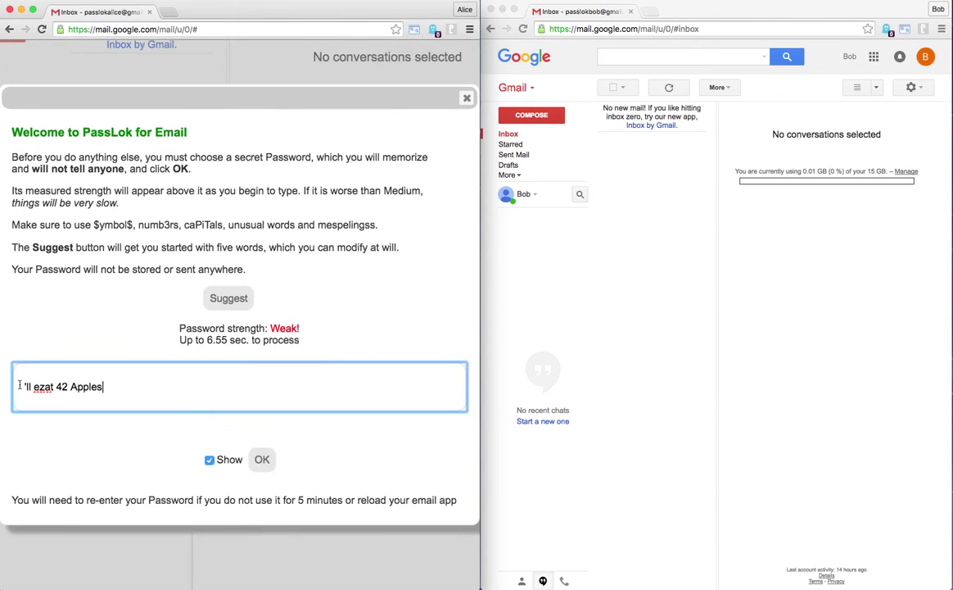
{"action": "left_click", "coordinate": [24, 386]}
{"action": "type", "text": "I"}
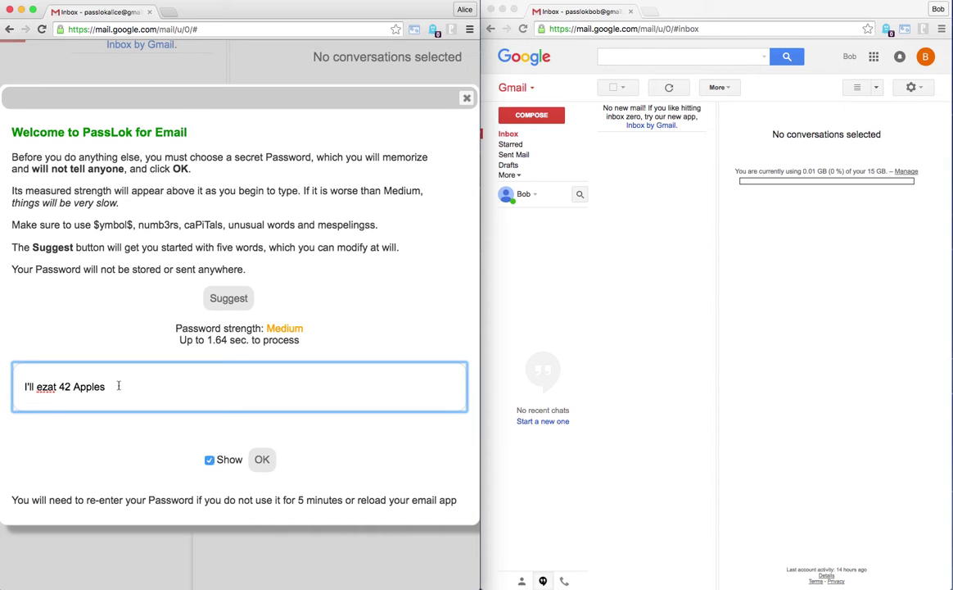
{"action": "left_click", "coordinate": [46, 386]}
{"action": "key", "text": "BackSpace"}
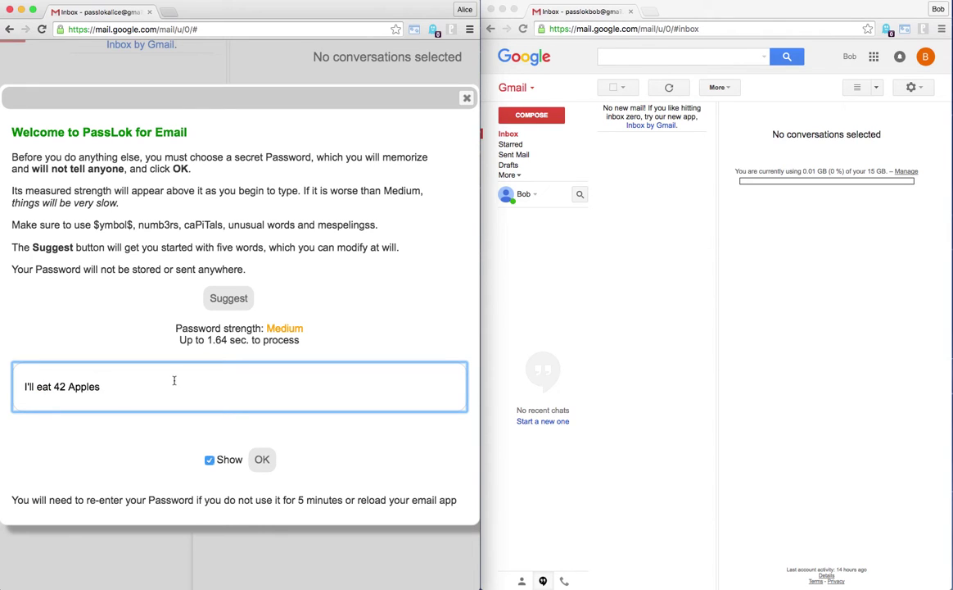
{"action": "key", "text": "super+0"}
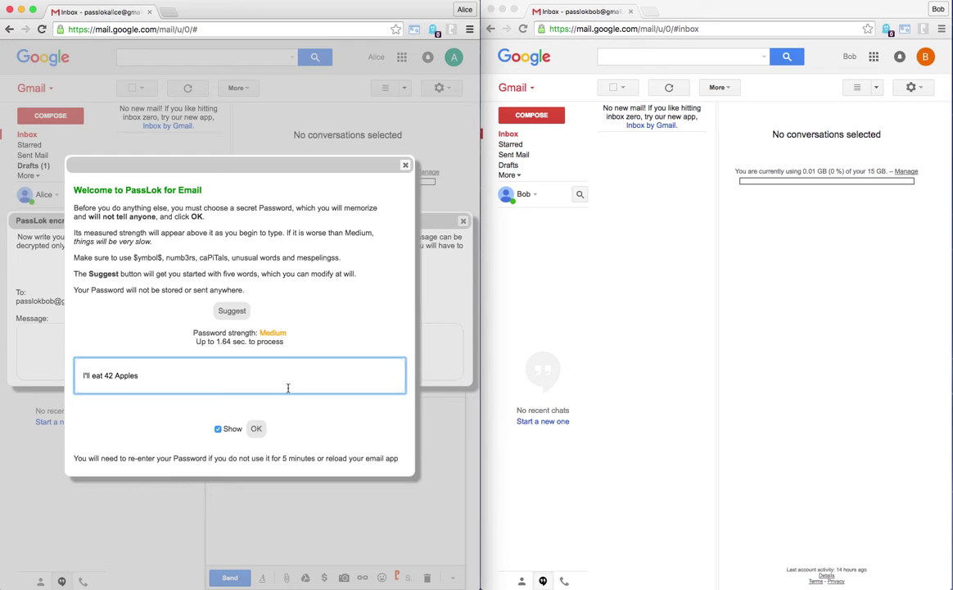
Confirm the password, write a short greeting, and insert it into the draft as a PassLok invitation.
{"action": "left_click", "coordinate": [256, 429]}
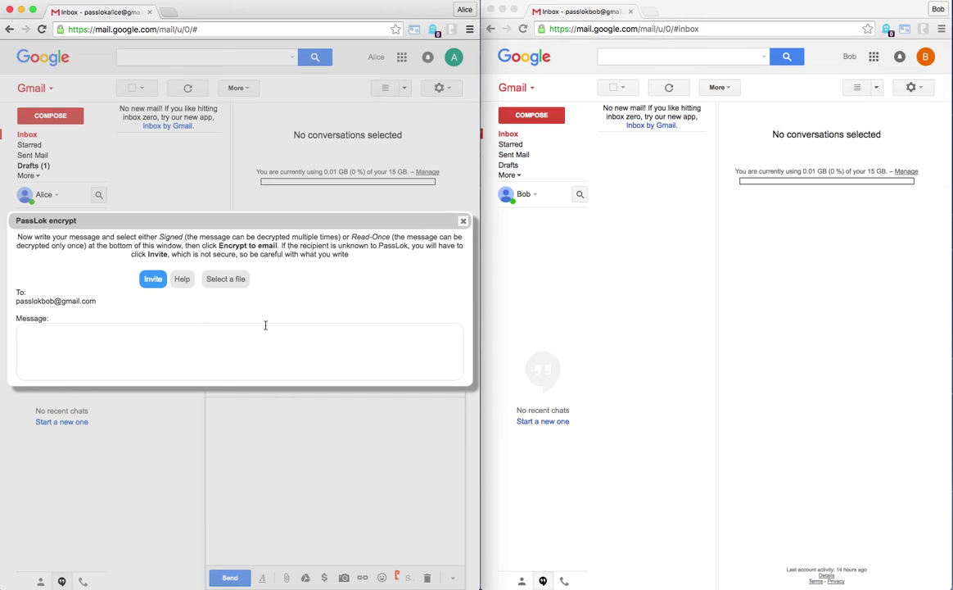
{"action": "left_click", "coordinate": [91, 336]}
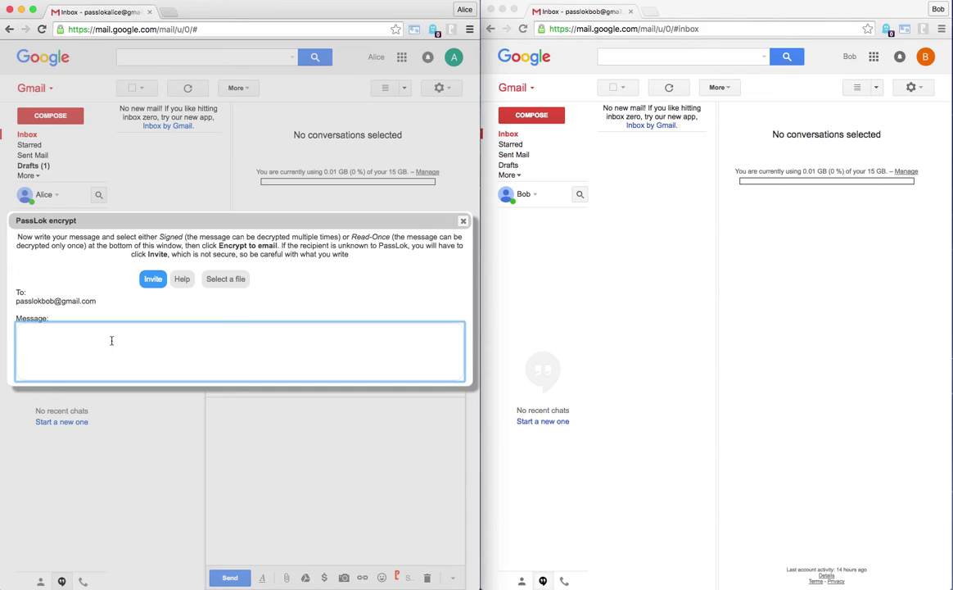
{"action": "type", "text": "Hi bob, it's me Alice"}
{"action": "left_click", "coordinate": [156, 281]}
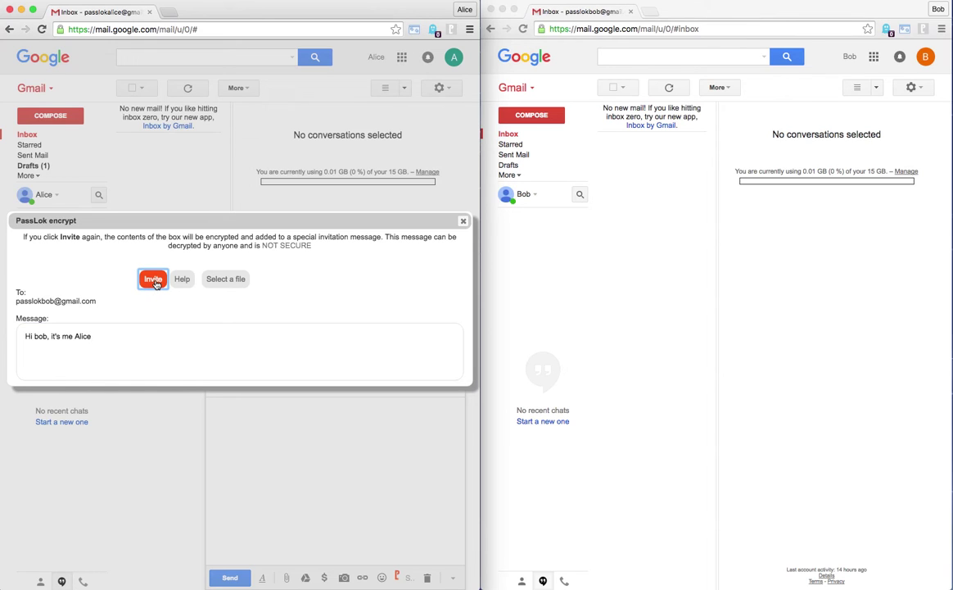
{"action": "left_click", "coordinate": [153, 281]}
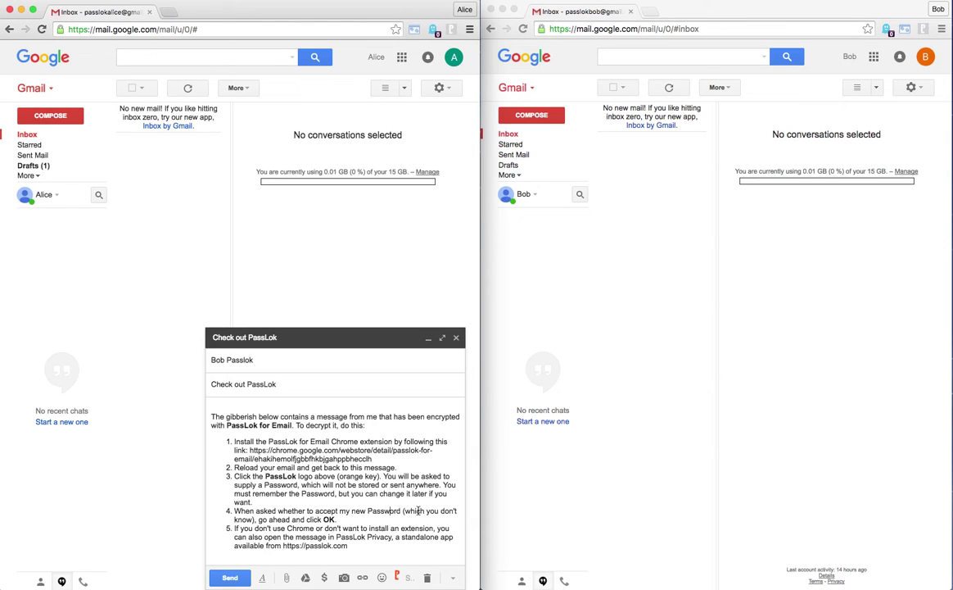
Send the invitation, then open the received 'Check out PassLok' email in the recipient's inbox.
{"action": "left_click", "coordinate": [230, 578]}
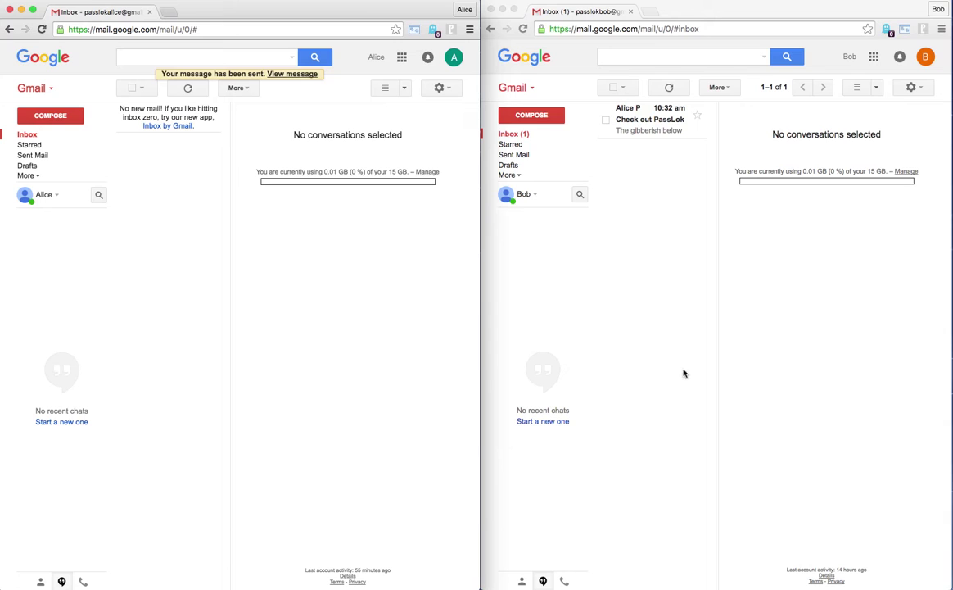
{"action": "left_click", "coordinate": [633, 120]}
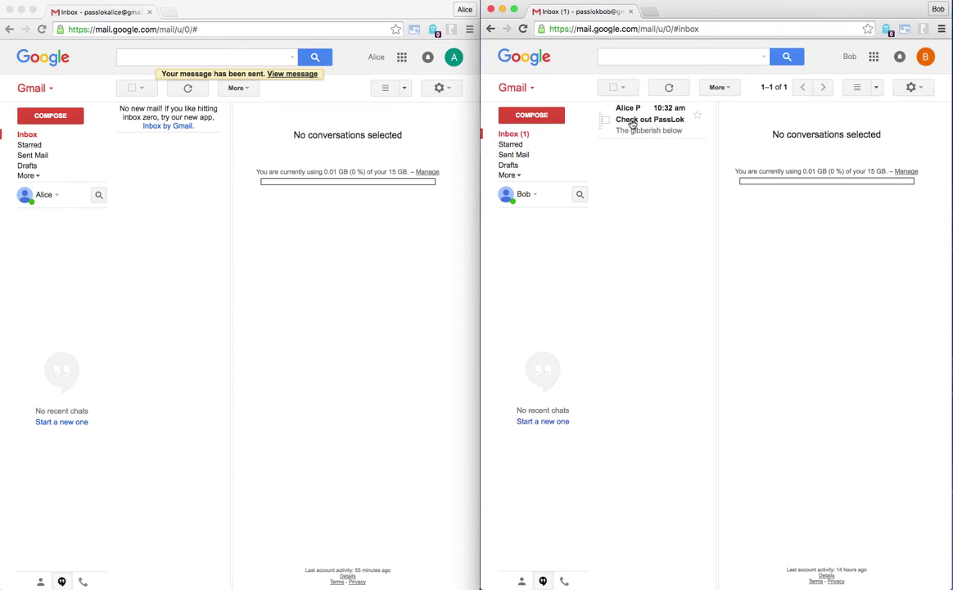
{"action": "left_click", "coordinate": [633, 122]}
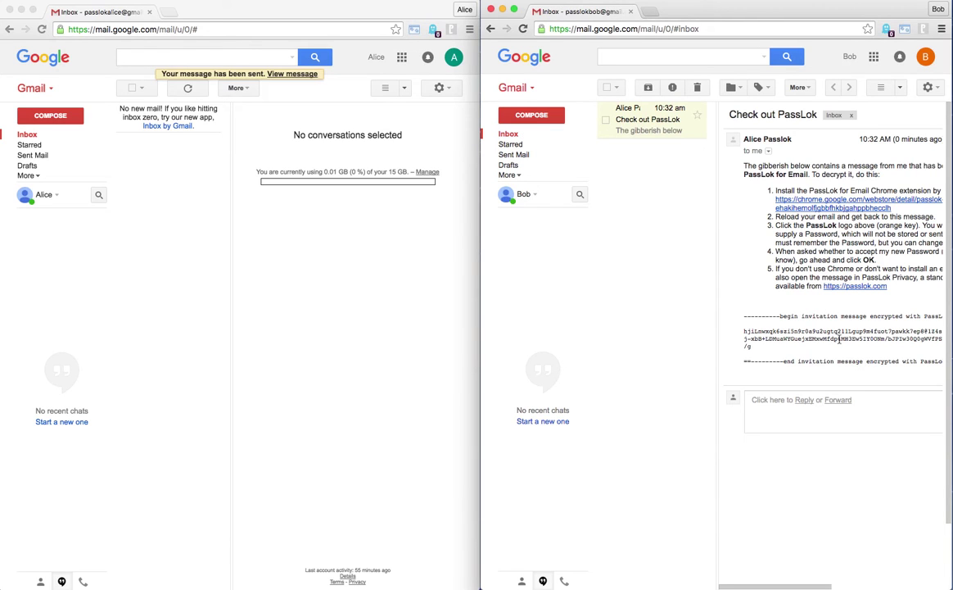
{"action": "scroll", "coordinate": [839, 338], "scroll_direction": "right", "scroll_amount": 3}
{"action": "scroll", "coordinate": [835, 337], "scroll_direction": "left", "scroll_amount": 3}
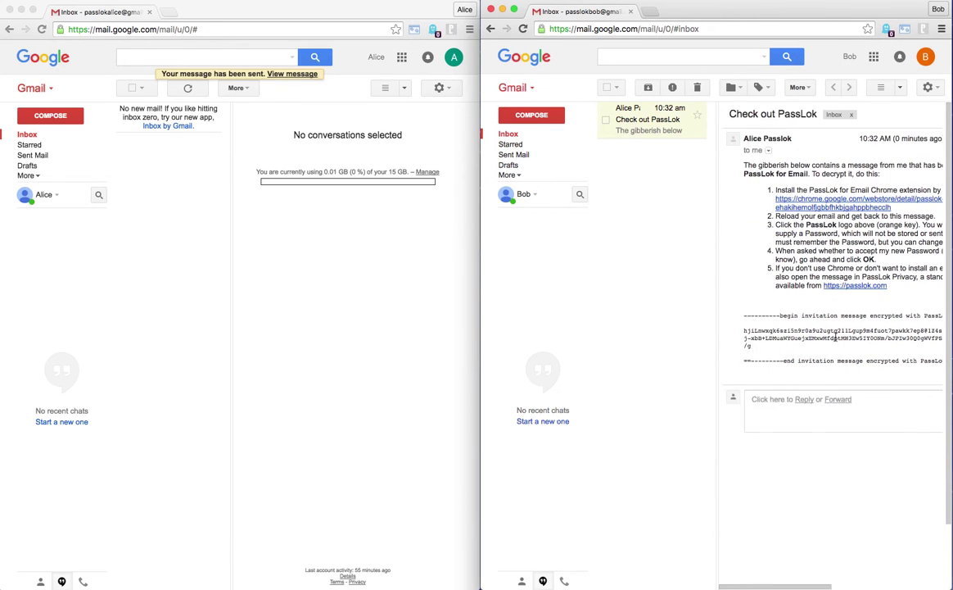
{"action": "scroll", "coordinate": [836, 338], "scroll_direction": "right", "scroll_amount": 3}
{"action": "scroll", "coordinate": [836, 338], "scroll_direction": "left", "scroll_amount": 3}
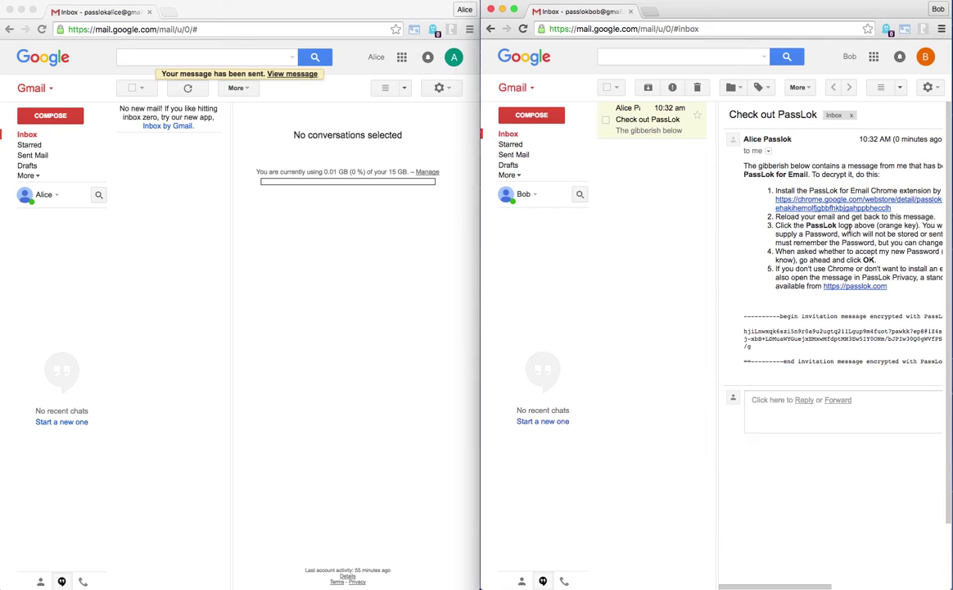
{"action": "scroll", "coordinate": [839, 229], "scroll_direction": "right", "scroll_amount": 2}
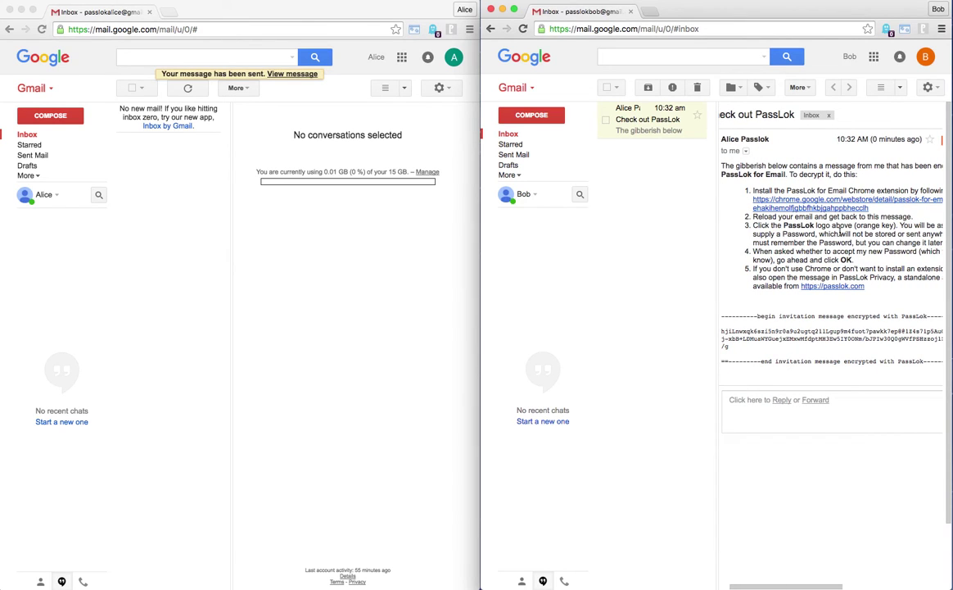
{"action": "scroll", "coordinate": [842, 232], "scroll_direction": "right", "scroll_amount": 2}
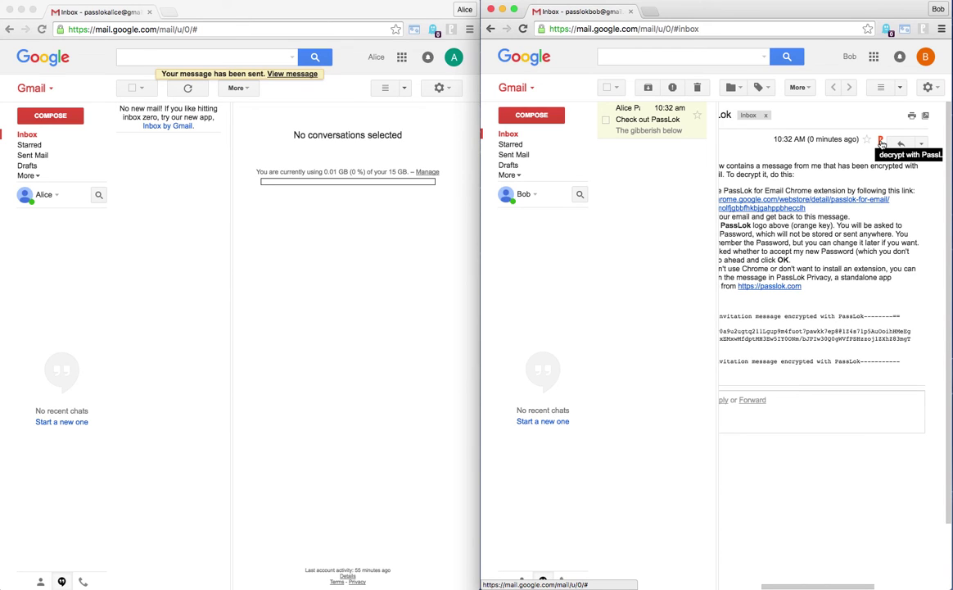
Launch PassLok decryption on the email and set the recipient's secret password with Show ticked.
{"action": "left_click", "coordinate": [881, 144]}
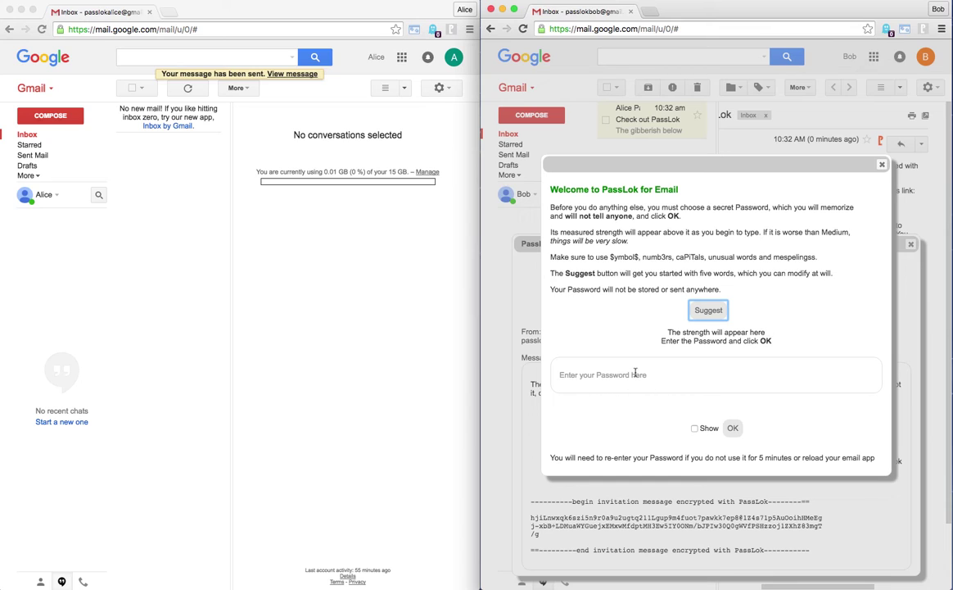
{"action": "left_click", "coordinate": [695, 427]}
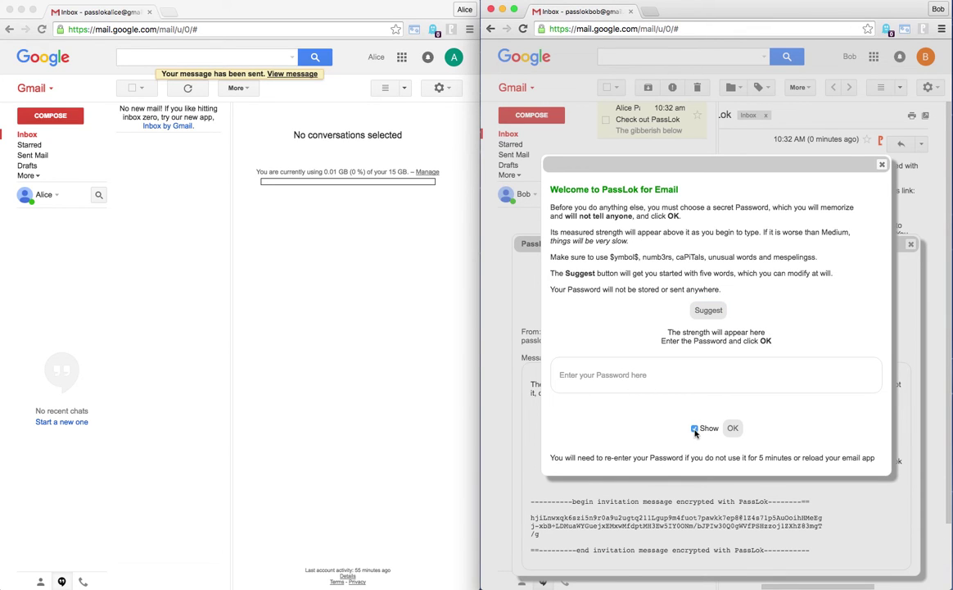
{"action": "left_click", "coordinate": [656, 375]}
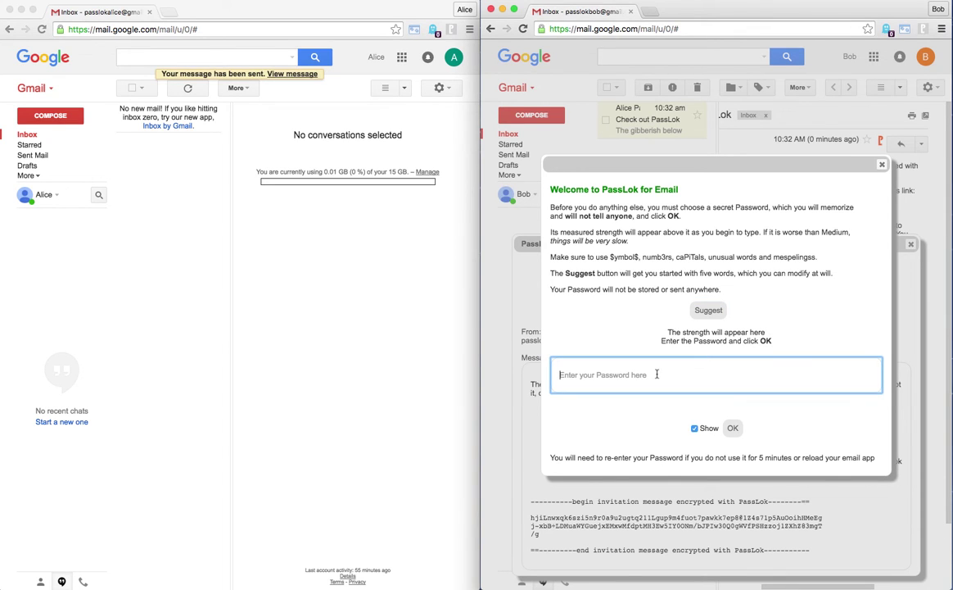
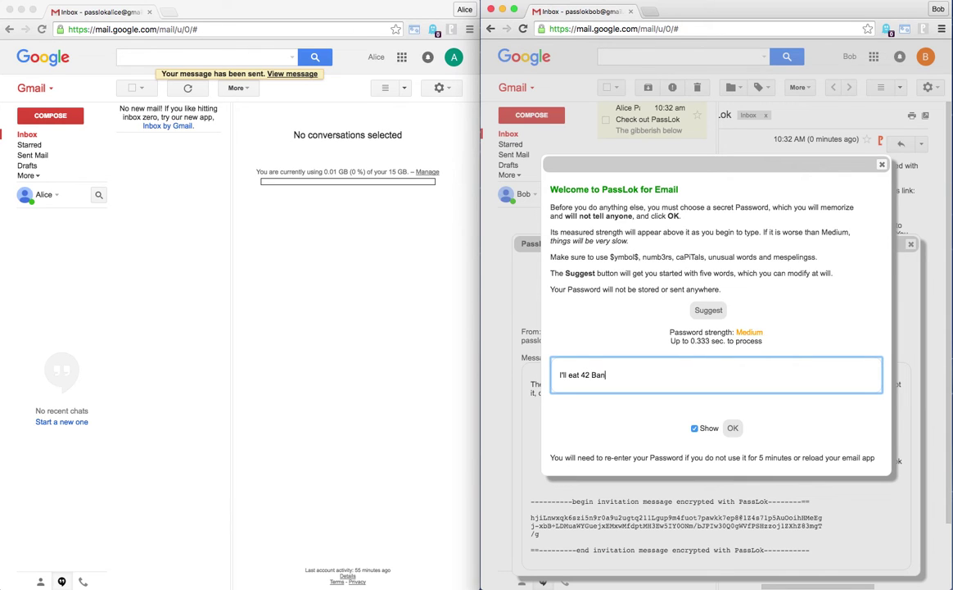
{"action": "left_click", "coordinate": [734, 429]}
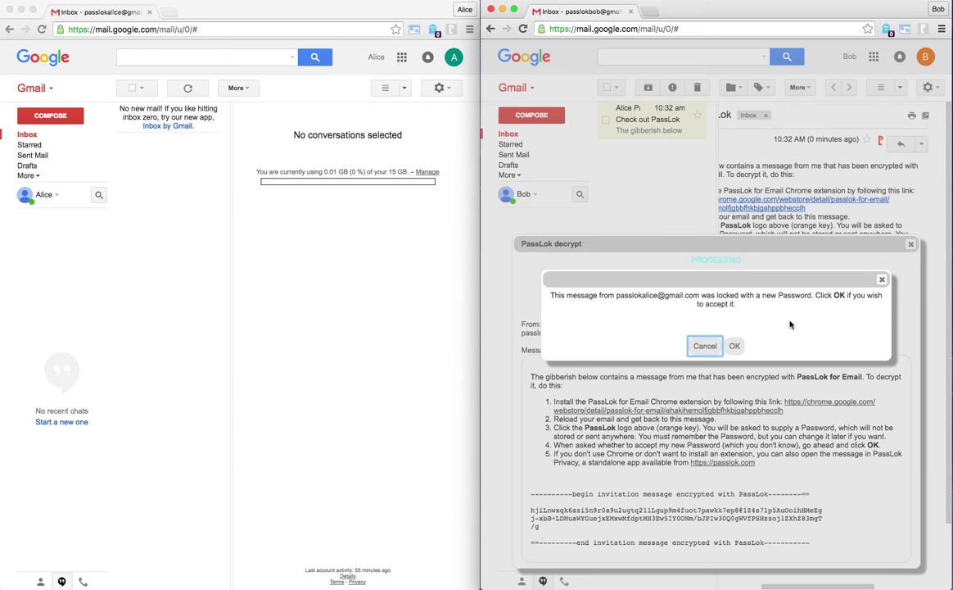
Accept the sender's new password to decrypt, then narrow the decrypt panel and move it lower.
{"action": "left_click", "coordinate": [735, 345]}
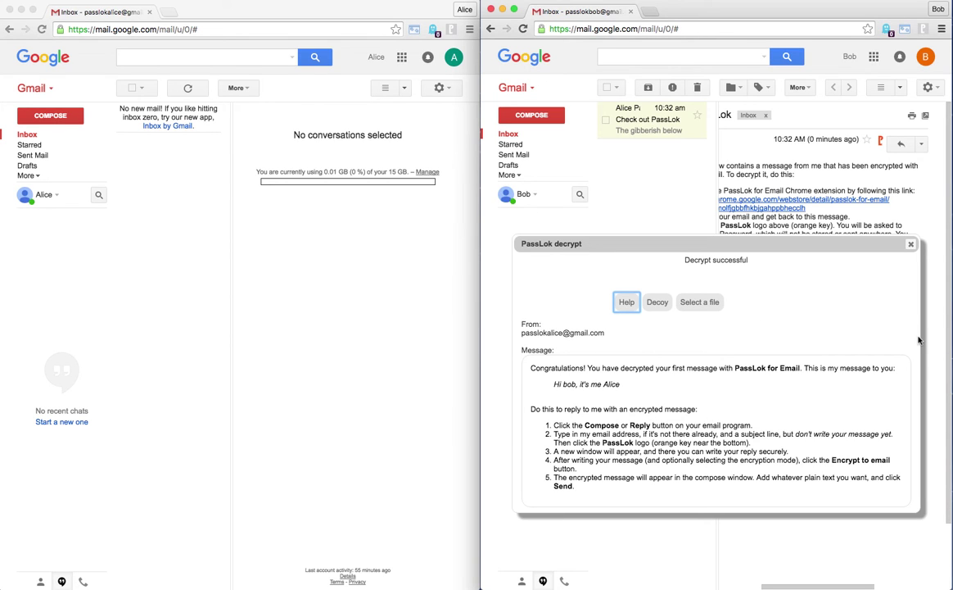
{"action": "left_click_drag", "start_coordinate": [920, 339], "coordinate": [704, 336]}
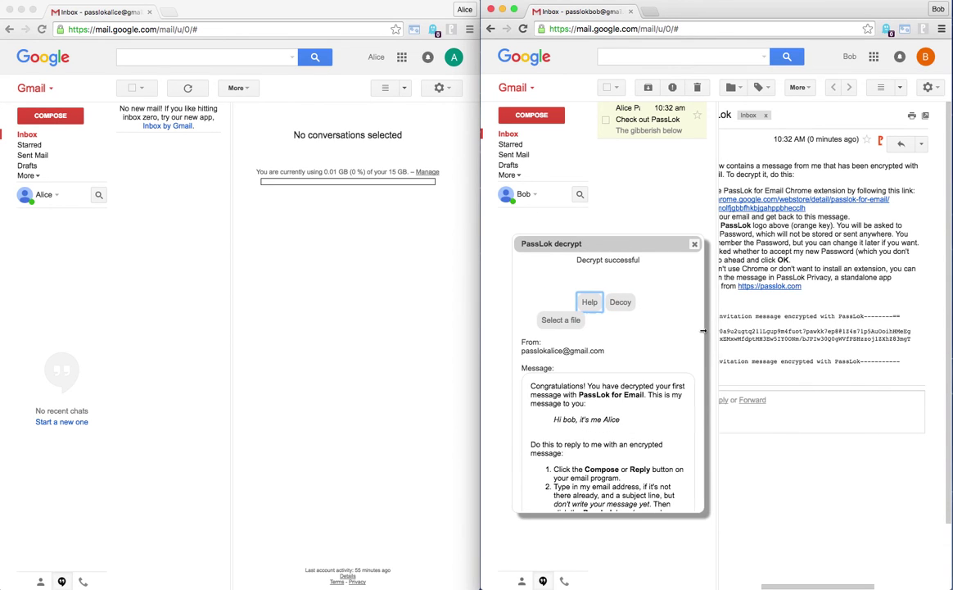
{"action": "left_click_drag", "start_coordinate": [660, 248], "coordinate": [651, 325]}
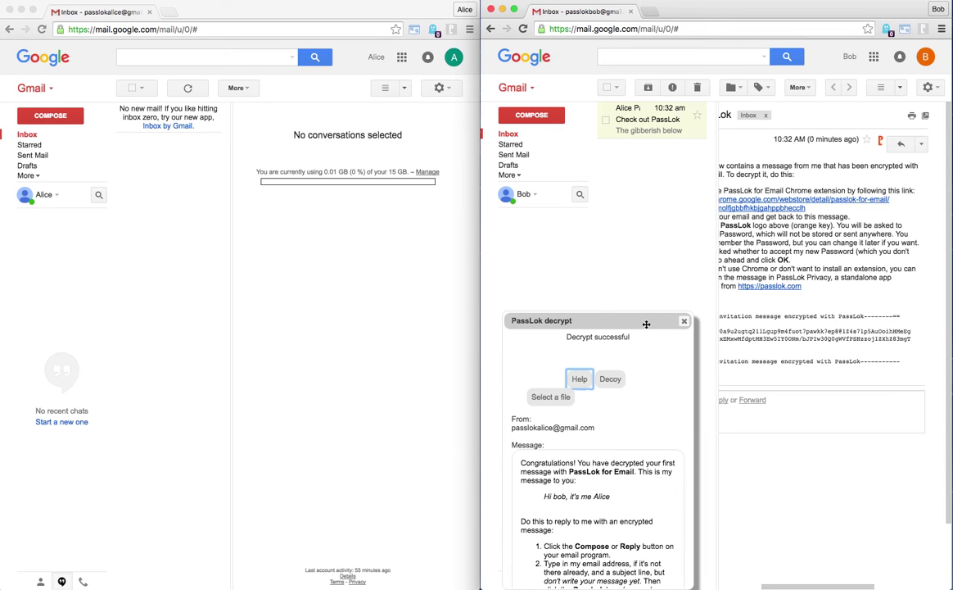
Reply with a PassLok-encrypted 'I got it' acknowledgement and send it.
{"action": "left_click", "coordinate": [901, 144]}
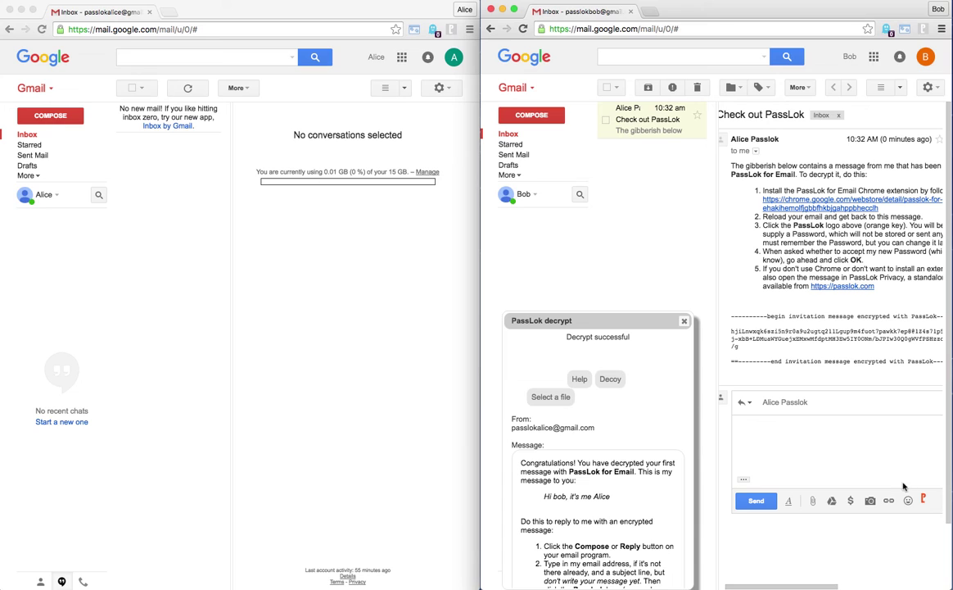
{"action": "left_click", "coordinate": [923, 500]}
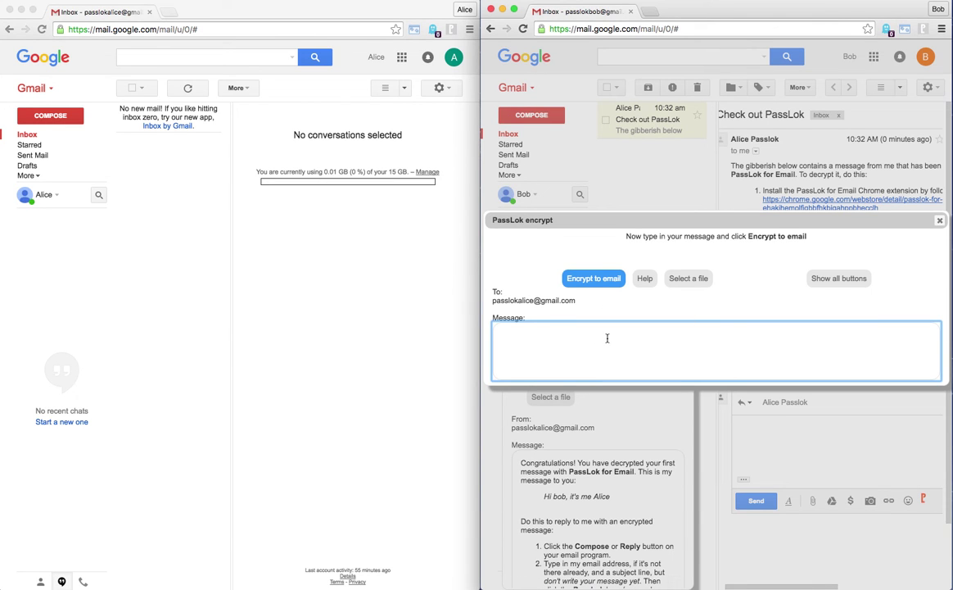
{"action": "type", "text": "Hi Alice, I got "}
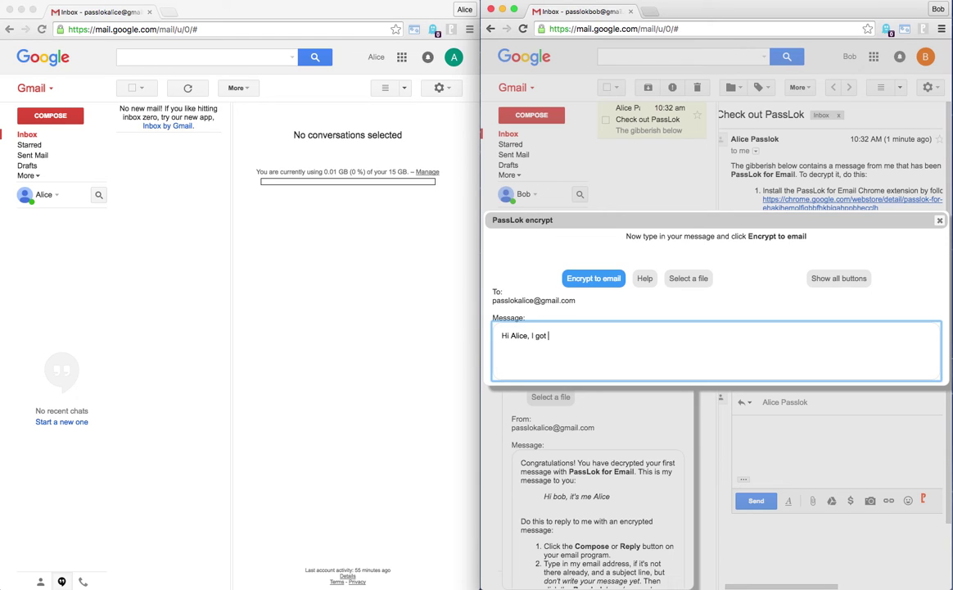
{"action": "type", "text": "it"}
{"action": "left_click", "coordinate": [601, 280]}
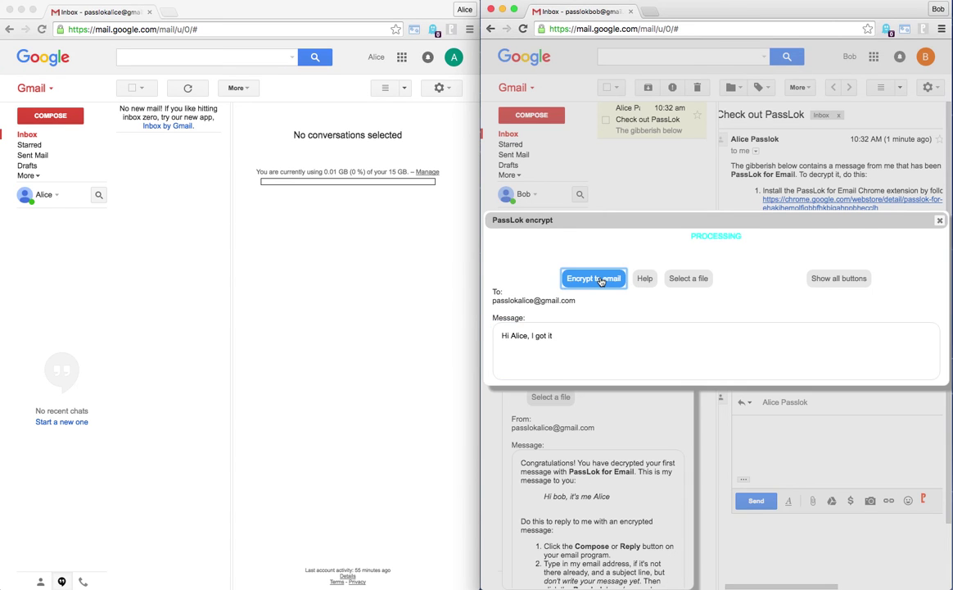
{"action": "scroll", "coordinate": [819, 454], "scroll_direction": "down", "scroll_amount": 1}
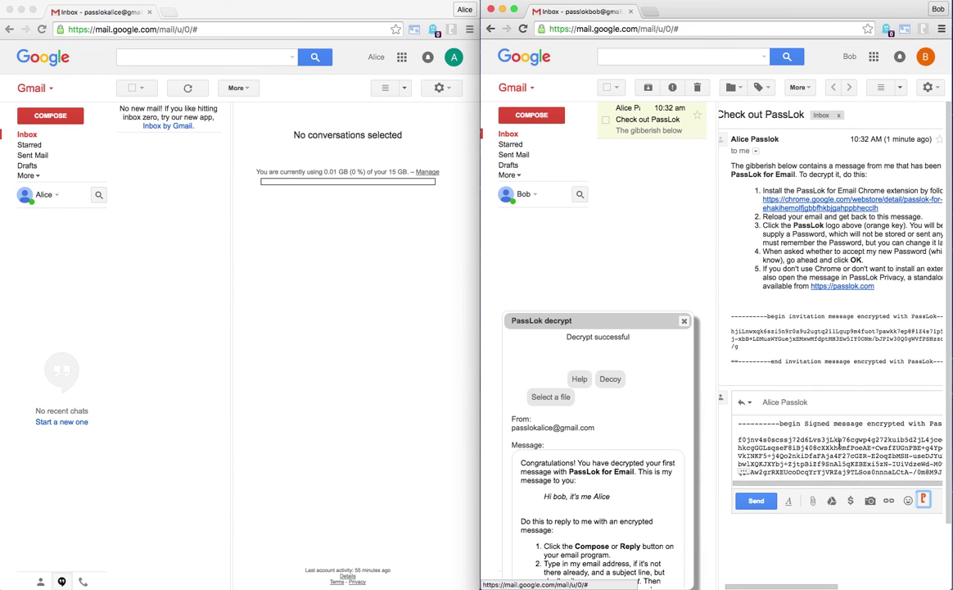
{"action": "left_click", "coordinate": [757, 501]}
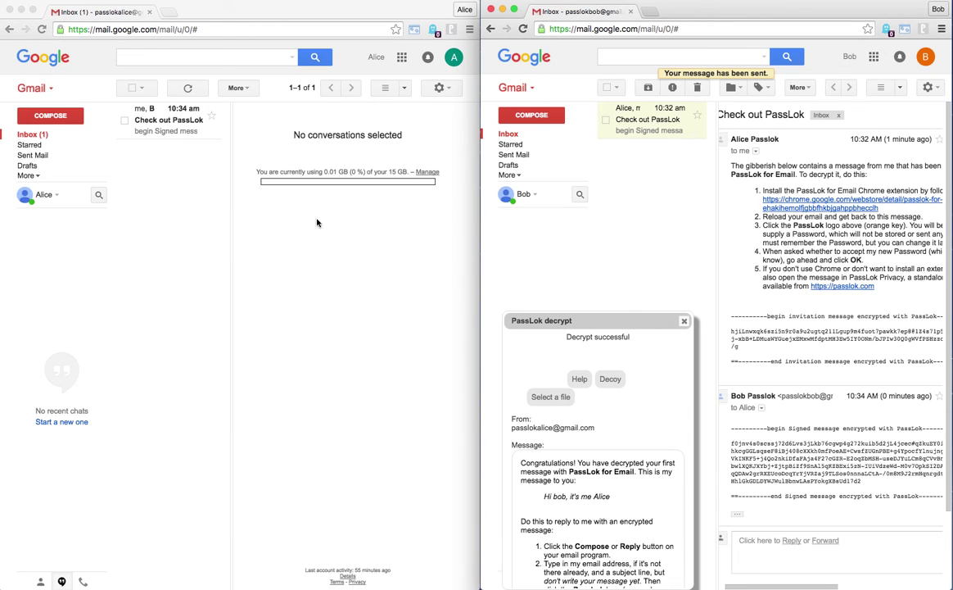
Open the Check out PassLok thread in the other inbox and decrypt the reply, accepting the new password.
{"action": "left_click", "coordinate": [177, 123]}
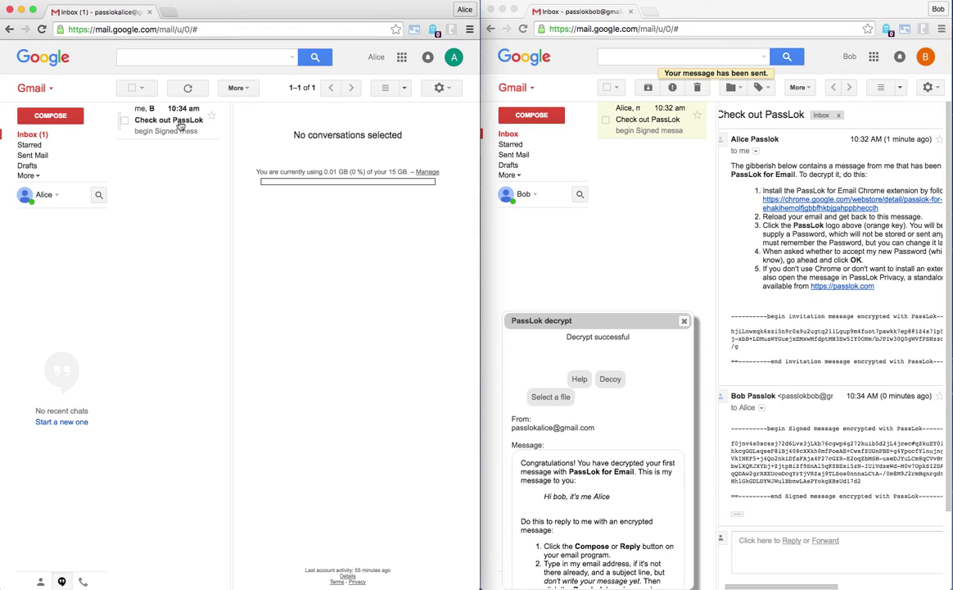
{"action": "left_click", "coordinate": [180, 124]}
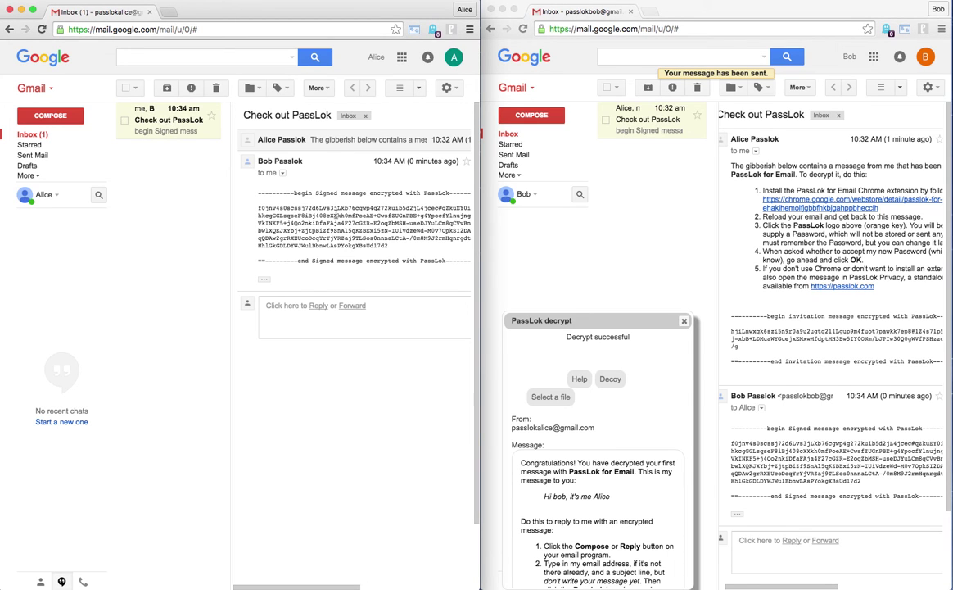
{"action": "scroll", "coordinate": [350, 217], "scroll_direction": "right", "scroll_amount": 5}
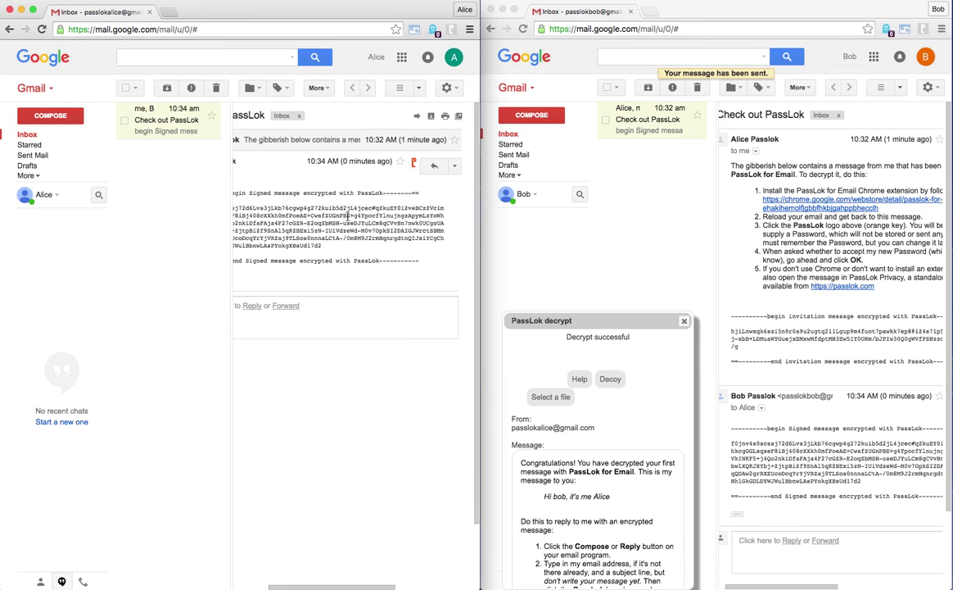
{"action": "scroll", "coordinate": [417, 166], "scroll_direction": "down", "scroll_amount": 1}
{"action": "left_click", "coordinate": [417, 162]}
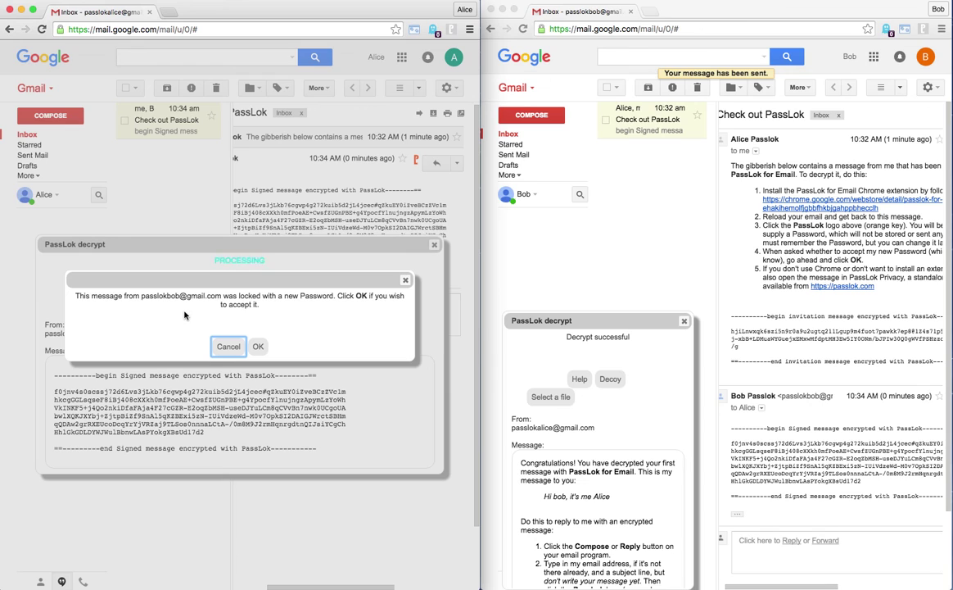
{"action": "left_click", "coordinate": [259, 350]}
Narrow the decrypt panel, move it further down, and widen it slightly to fit.
{"action": "left_click", "coordinate": [135, 373]}
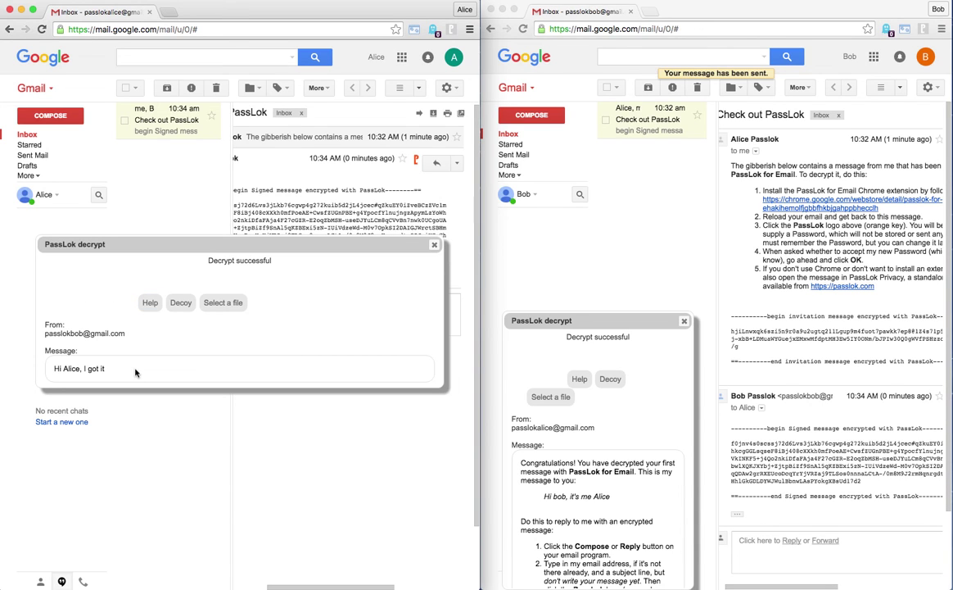
{"action": "left_click_drag", "start_coordinate": [447, 324], "coordinate": [253, 327]}
{"action": "left_click_drag", "start_coordinate": [186, 260], "coordinate": [167, 363]}
{"action": "left_click_drag", "start_coordinate": [230, 402], "coordinate": [246, 385]}
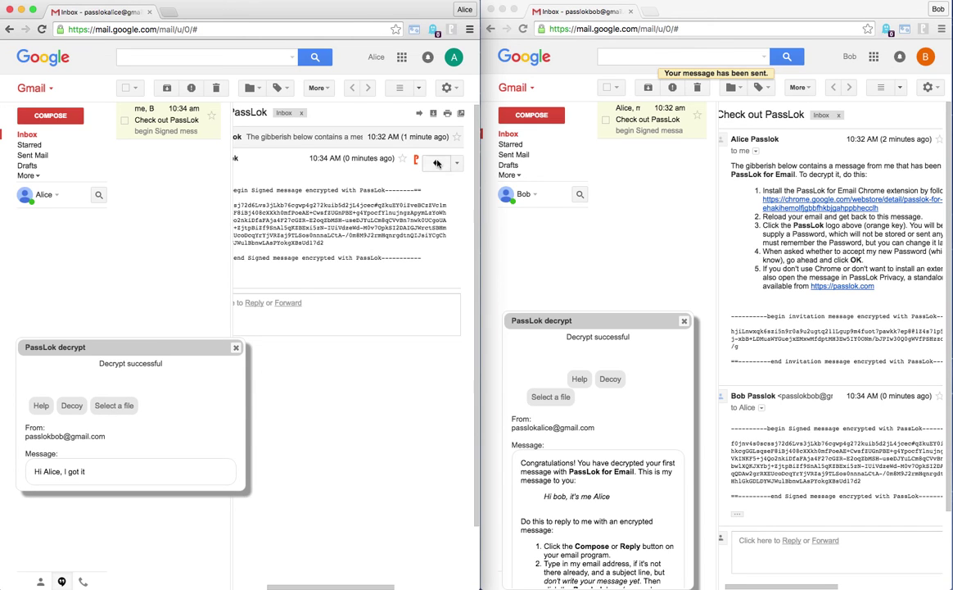
Reply to Bob with the PassLok-encrypted message "Glad you like it" and send it.
{"action": "left_click", "coordinate": [437, 163]}
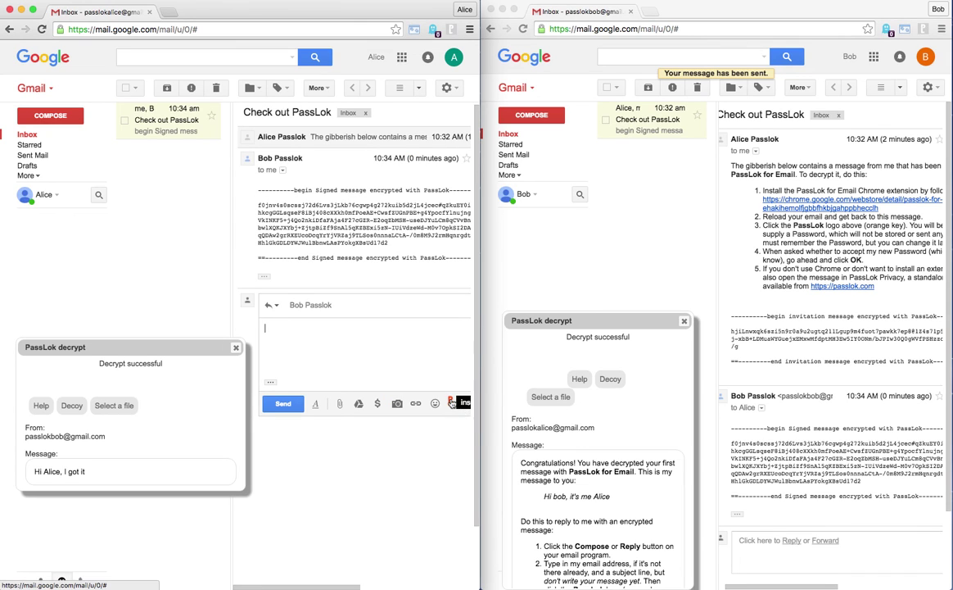
{"action": "left_click", "coordinate": [450, 402]}
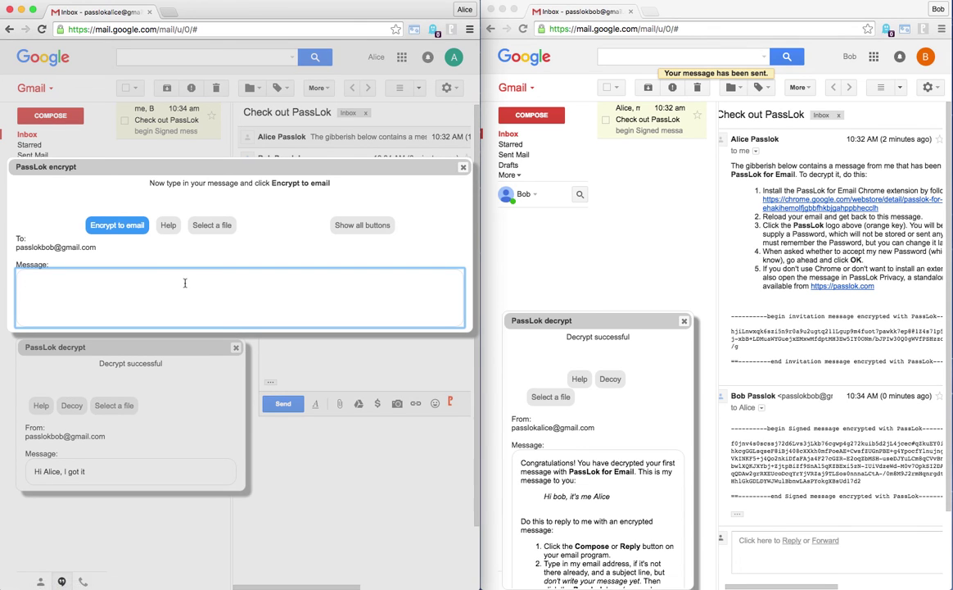
{"action": "type", "text": "Glad you like it"}
{"action": "left_click", "coordinate": [117, 224]}
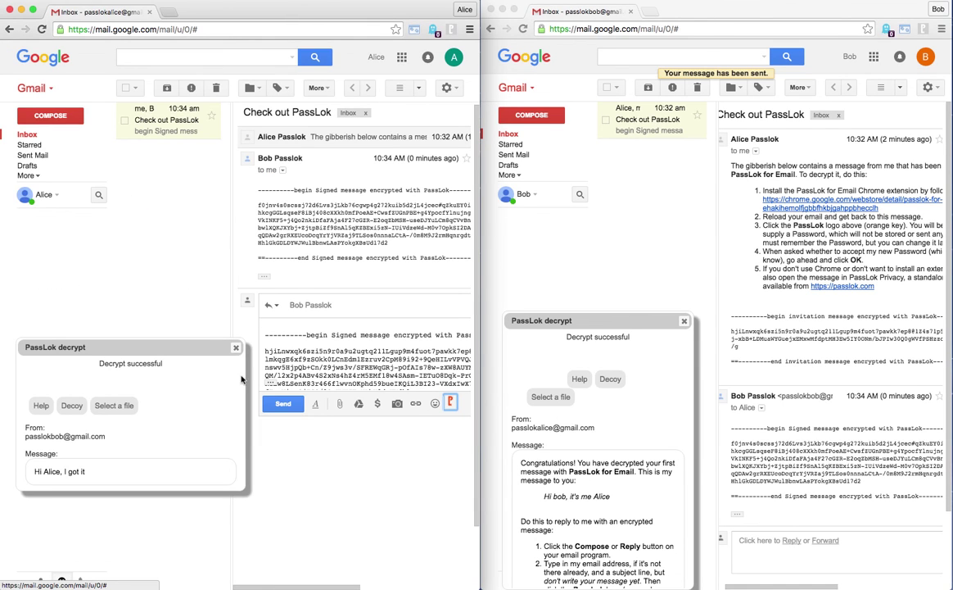
{"action": "left_click", "coordinate": [284, 405]}
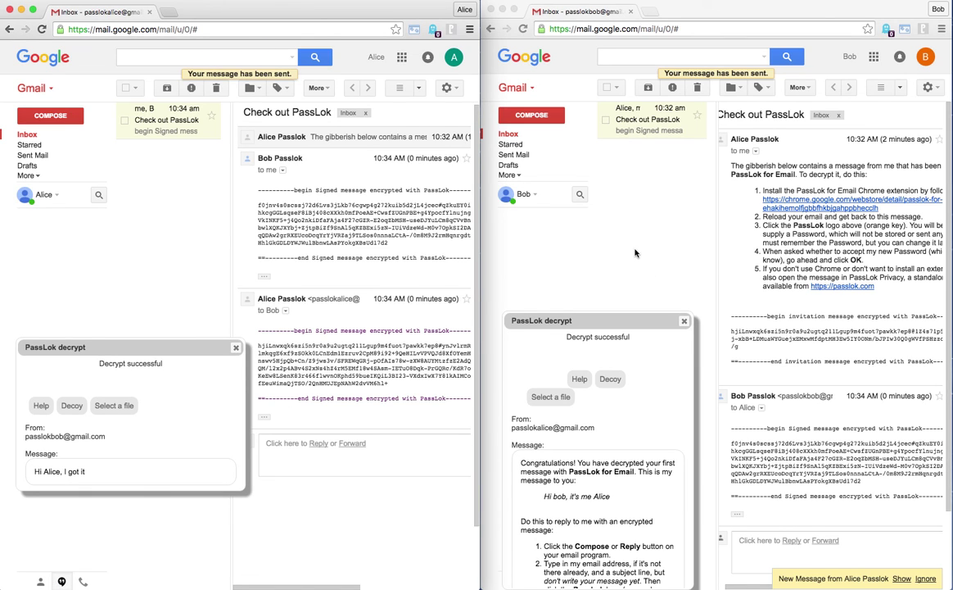
In Bob's thread, show Alice's newest reply and decrypt it with PassLok to read "Glad you like it".
{"action": "left_click", "coordinate": [901, 578]}
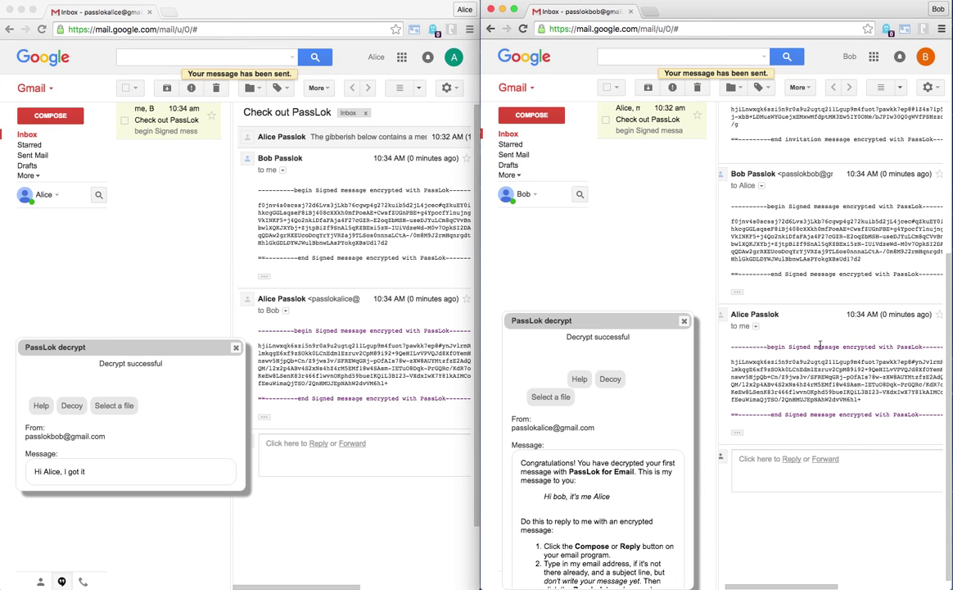
{"action": "scroll", "coordinate": [774, 319], "scroll_direction": "right", "scroll_amount": 3}
{"action": "scroll", "coordinate": [848, 350], "scroll_direction": "right", "scroll_amount": 2}
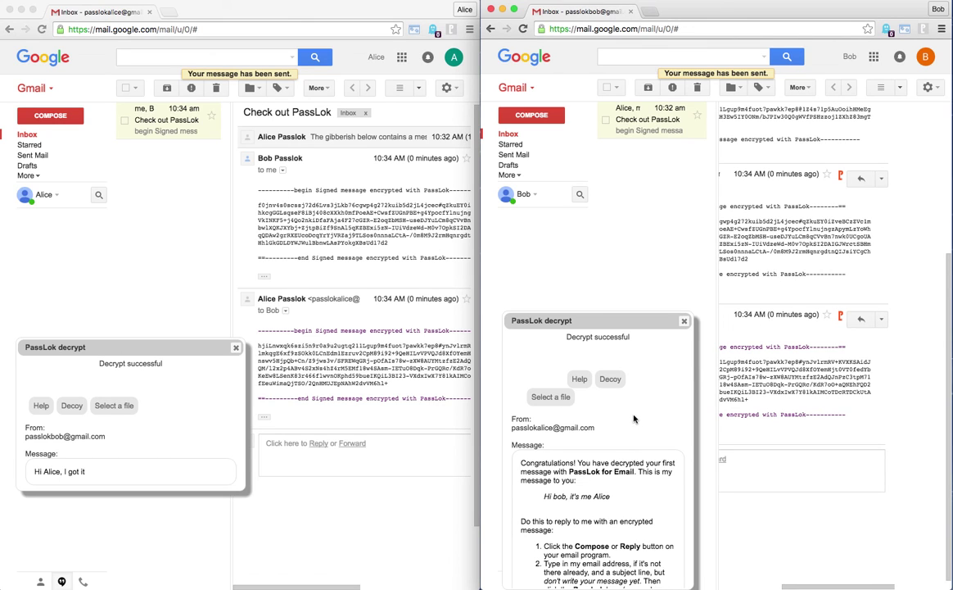
{"action": "left_click", "coordinate": [842, 318]}
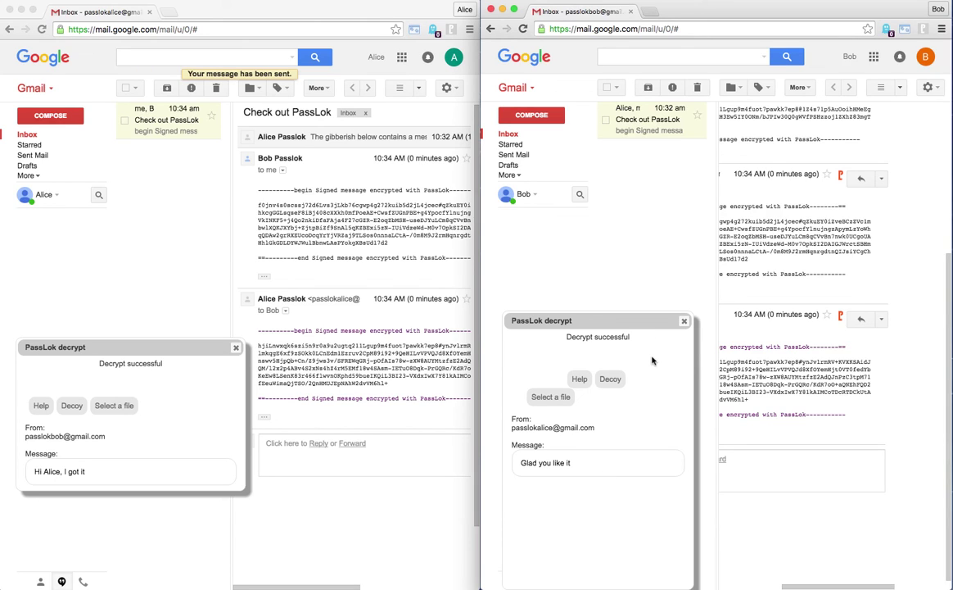
{"action": "scroll", "coordinate": [806, 385], "scroll_direction": "left", "scroll_amount": 5}
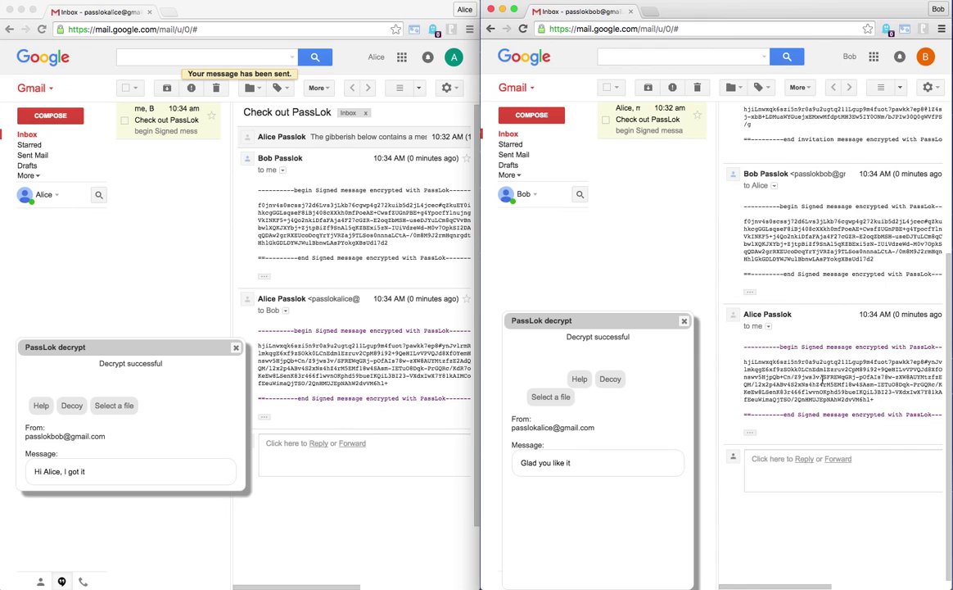
{"action": "scroll", "coordinate": [822, 379], "scroll_direction": "right", "scroll_amount": 4}
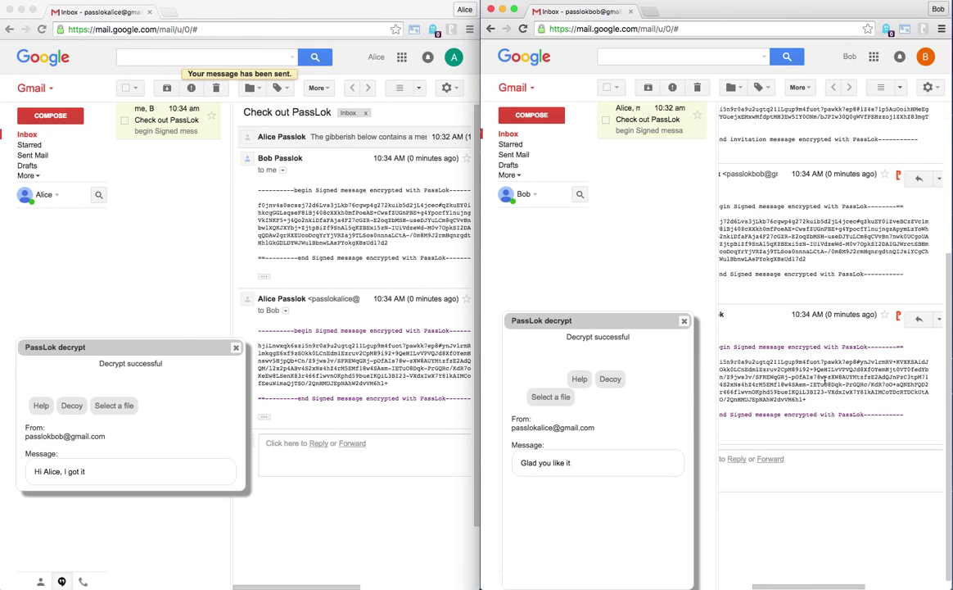